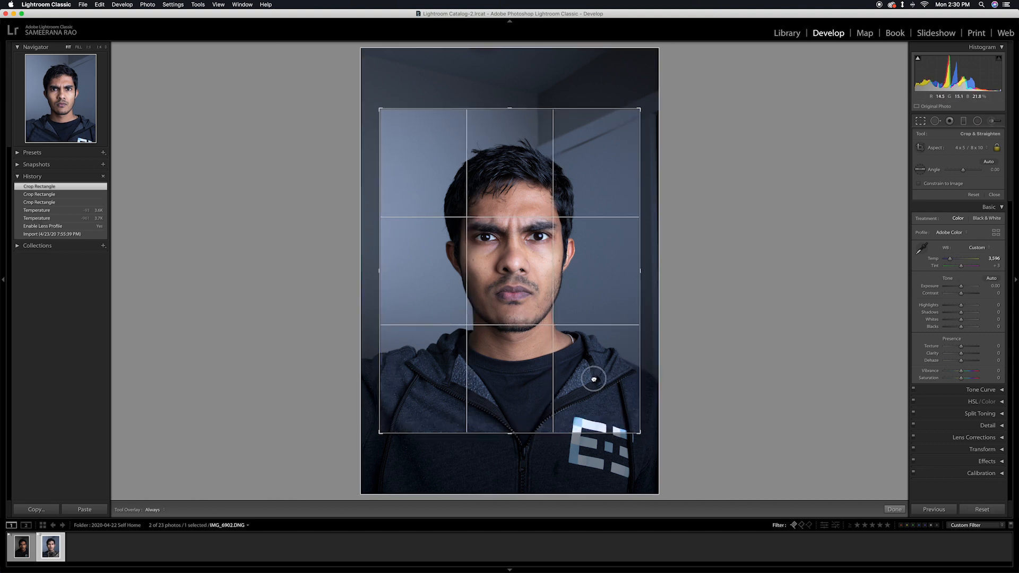
Apply the 4 x 5 / 8 x 10 crop tightly around the head and shoulders, and open the photo for editing in Photoshop
left_click_drag(593, 379, 592, 383)
key("Return")
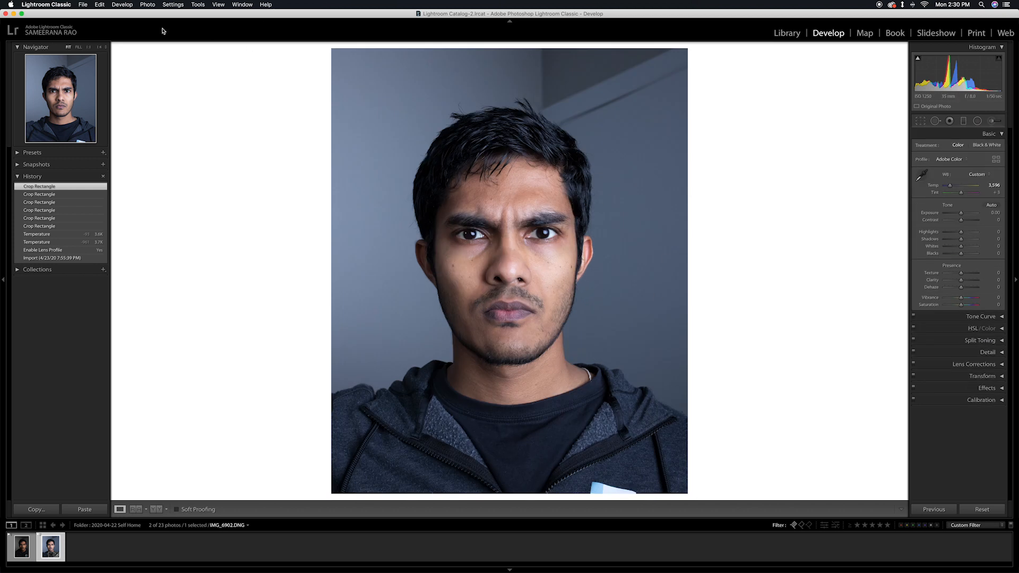
right_click(57, 546)
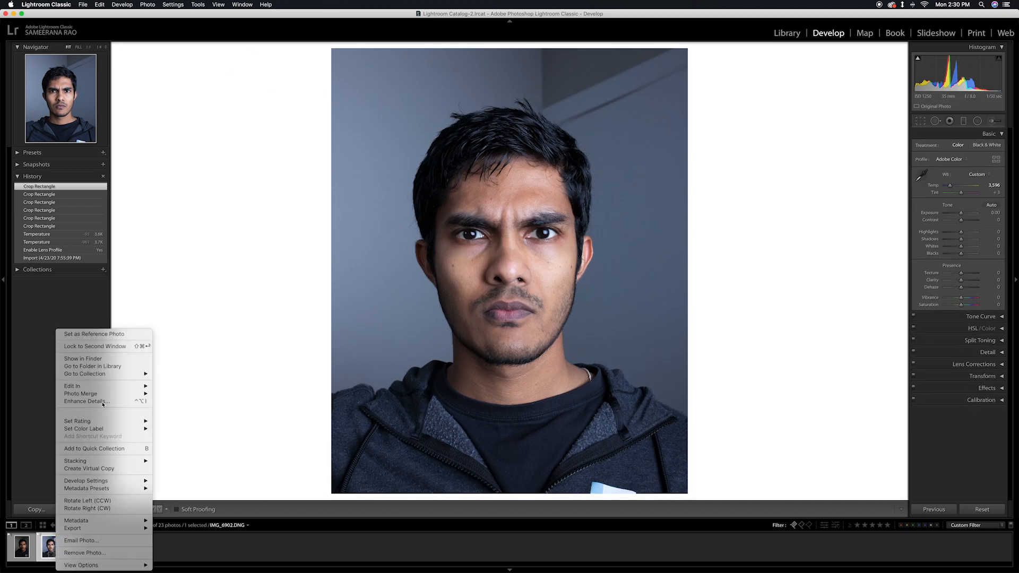
mouse_move(133, 386)
left_click(170, 388)
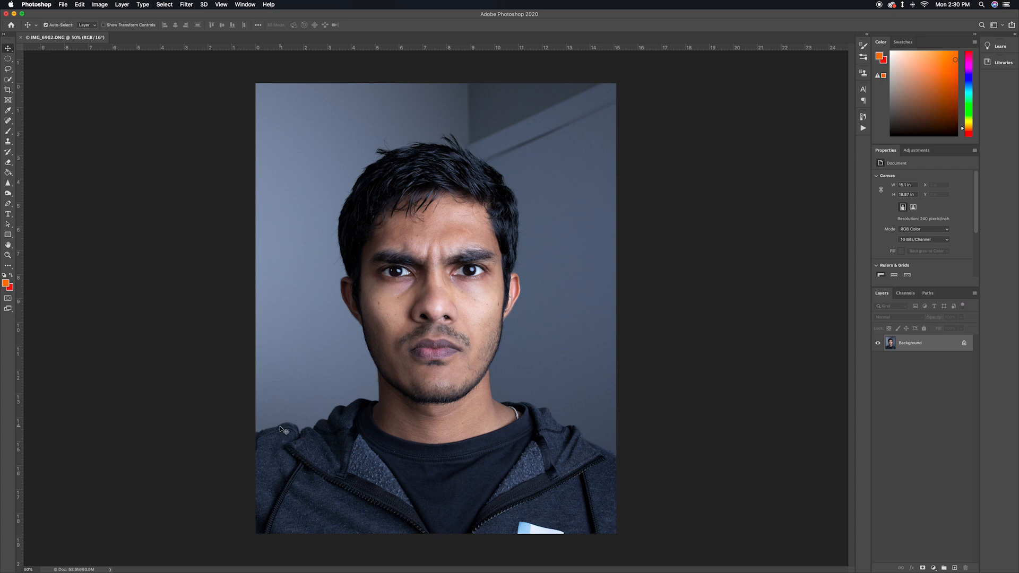
Duplicate the Background layer and convert the copy to a smart object
key("super+j")
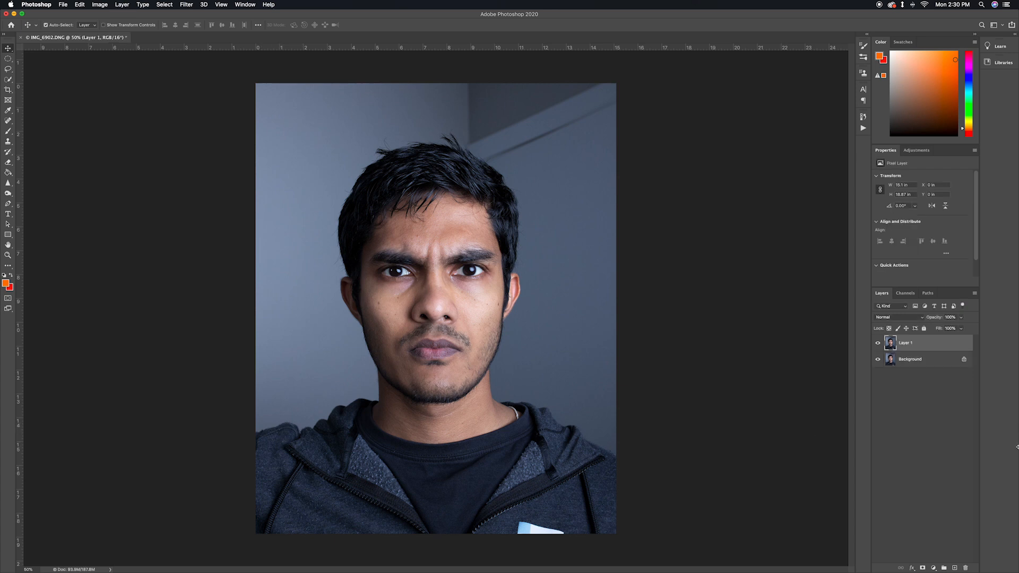
right_click(903, 345)
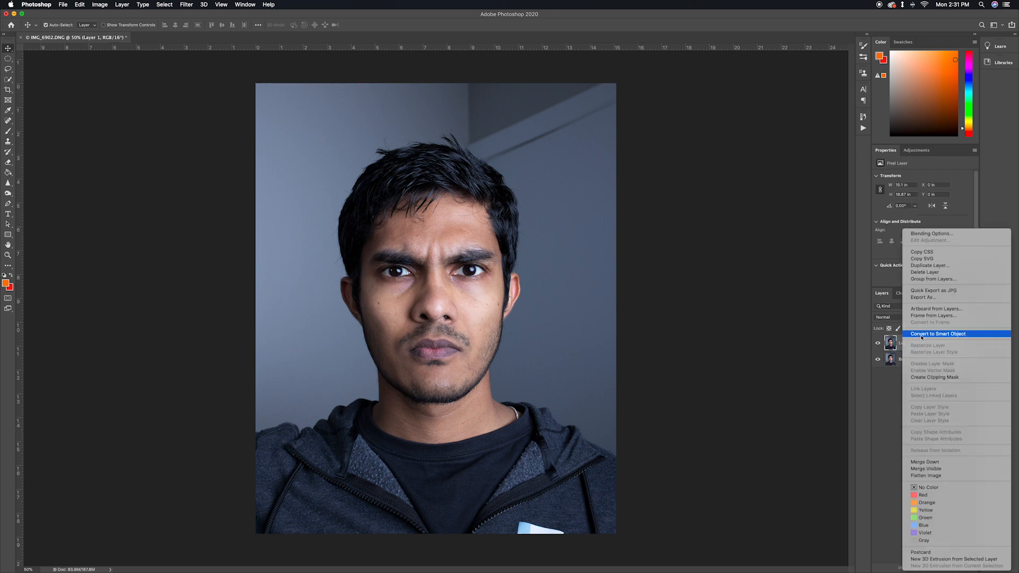
left_click(921, 335)
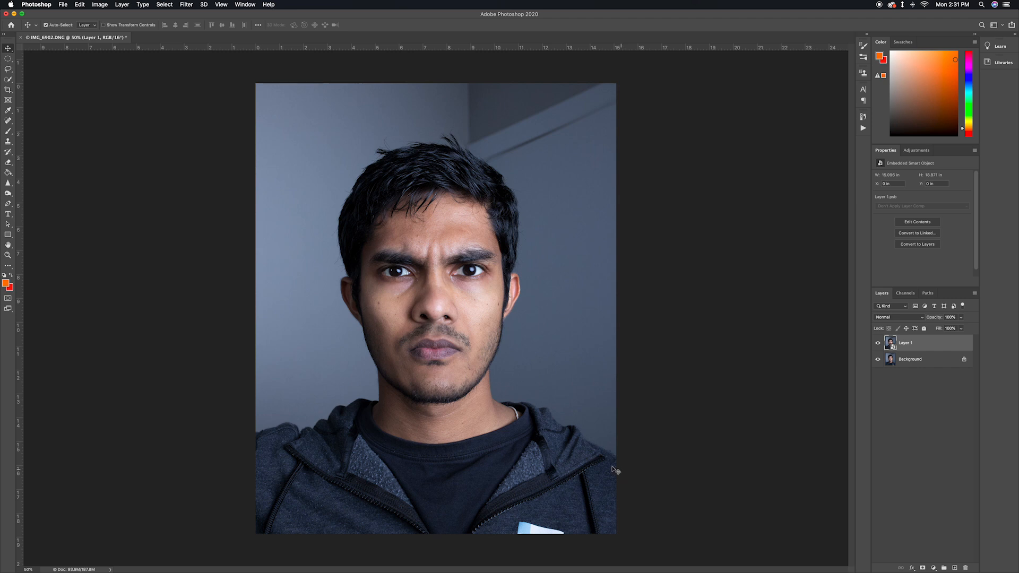
Warp Layer 1 using crosswise, vertical and horizontal splits near the image's left-hand shoulder, pulling the mesh down to lower that shoulder
key("ctrl+t")
right_click(521, 317)
left_click(534, 403)
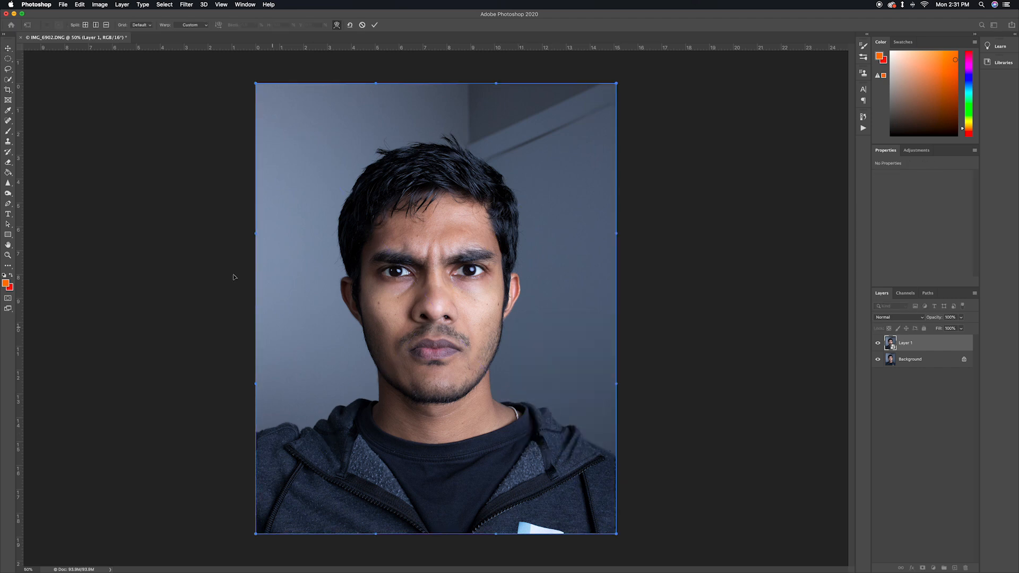
left_click(85, 25)
left_click(316, 410)
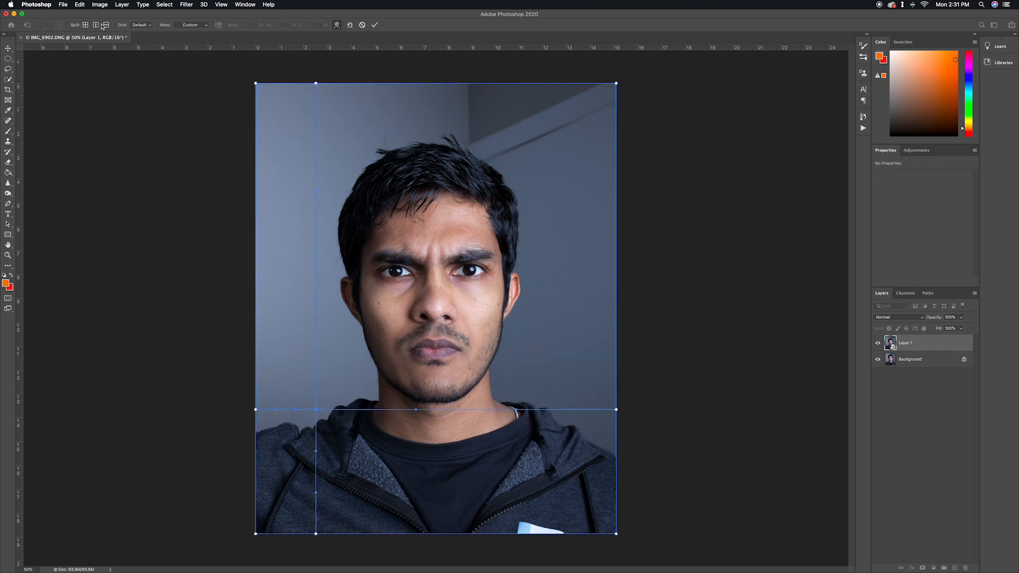
left_click(97, 26)
left_click(338, 409)
left_click(106, 26)
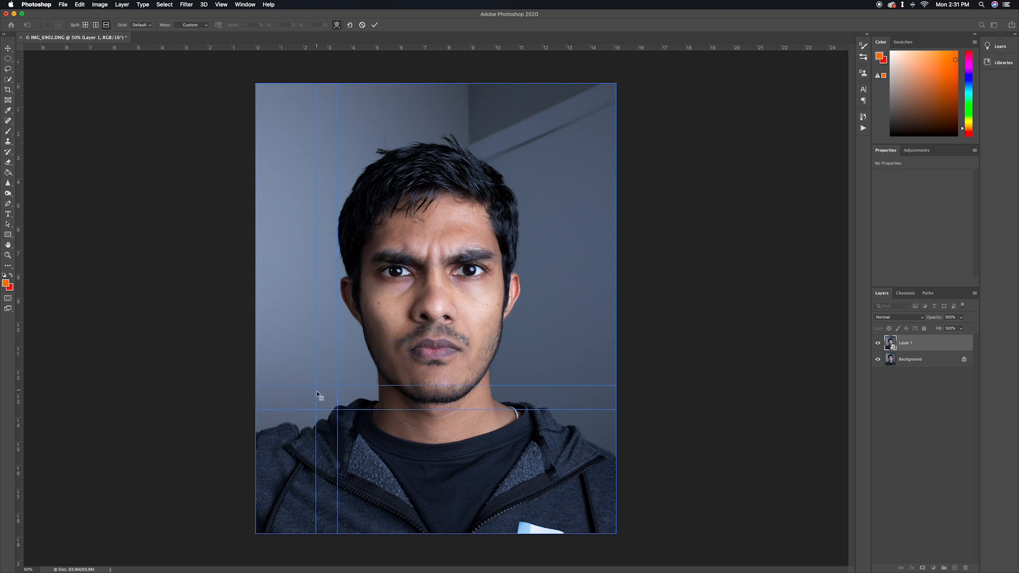
left_click(317, 393)
left_click_drag(256, 410, 289, 417)
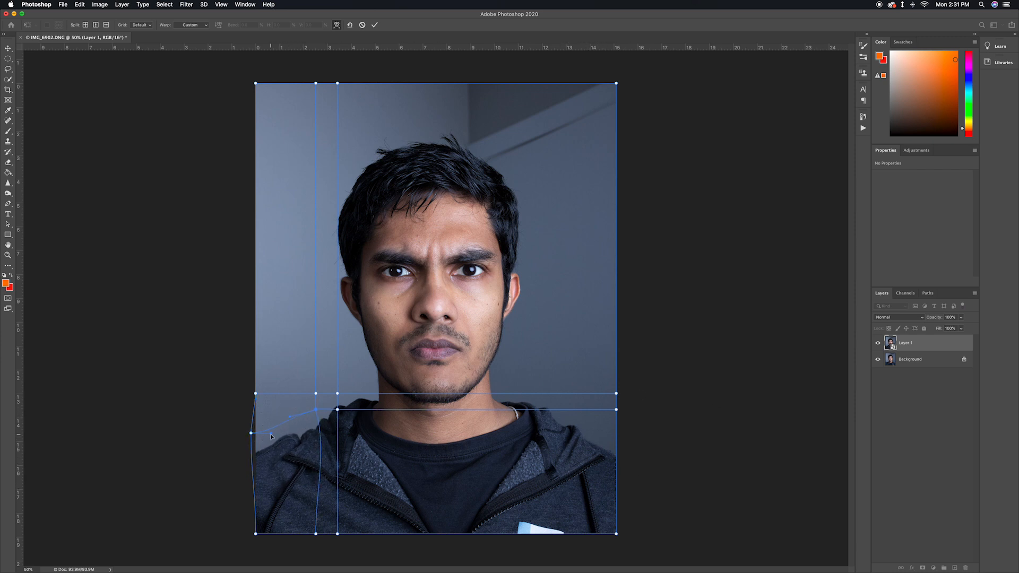
left_click_drag(270, 436, 281, 434)
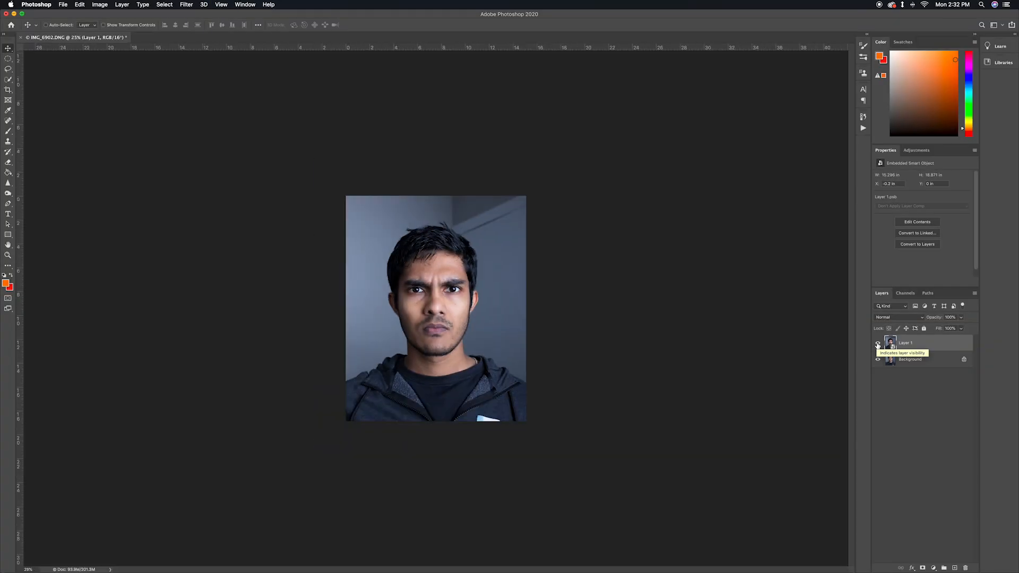
Add an empty layer above Layer 1 and set up the Spot Healing Brush with a smaller brush
key("super+plus")
key("super+plus")
key("super+plus")
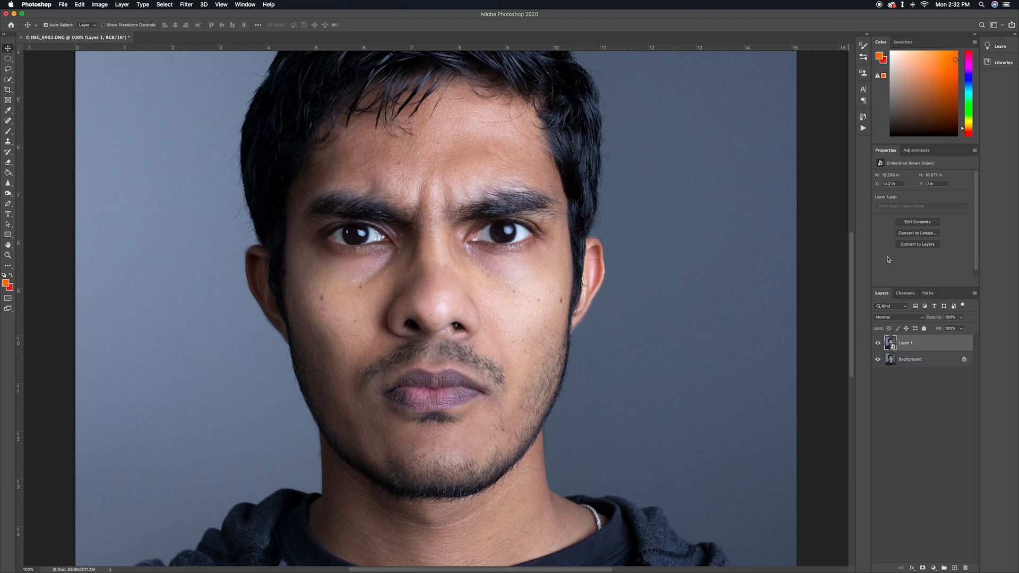
left_click(954, 567)
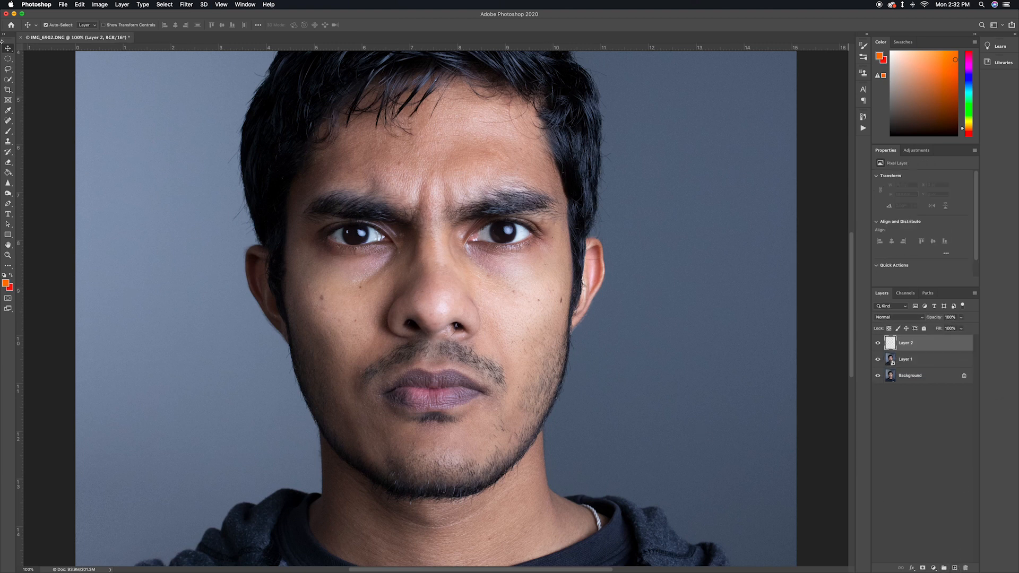
left_click(8, 121)
left_click(48, 119)
key("bracketleft")
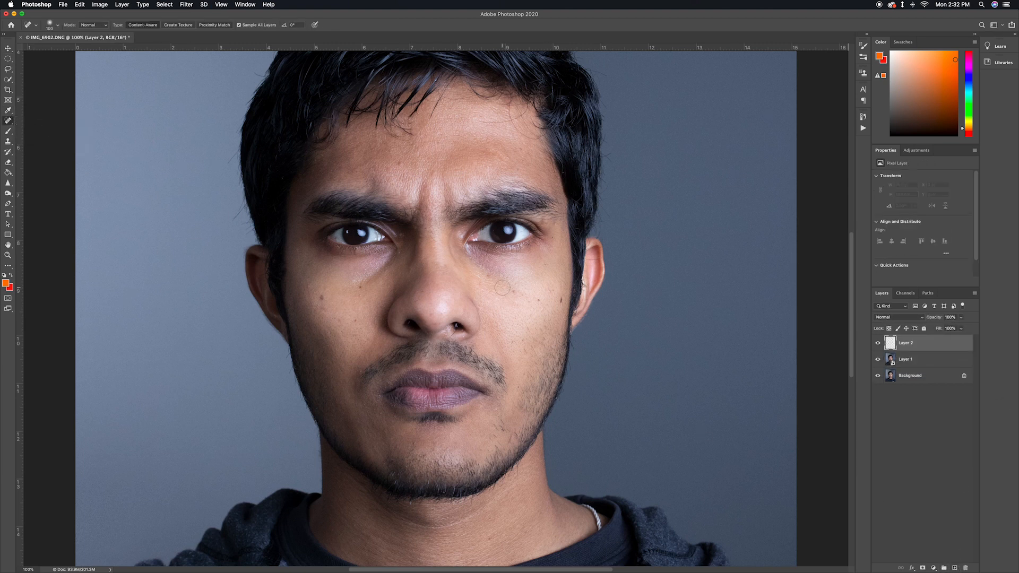
Heal the moles and blemishes on the cheeks, forehead and around the nose, then compare the face with and without the healing layer
left_click(359, 288)
left_click(320, 299)
left_click(355, 319)
left_click(559, 300)
left_click(524, 294)
left_click(521, 149)
left_click(545, 264)
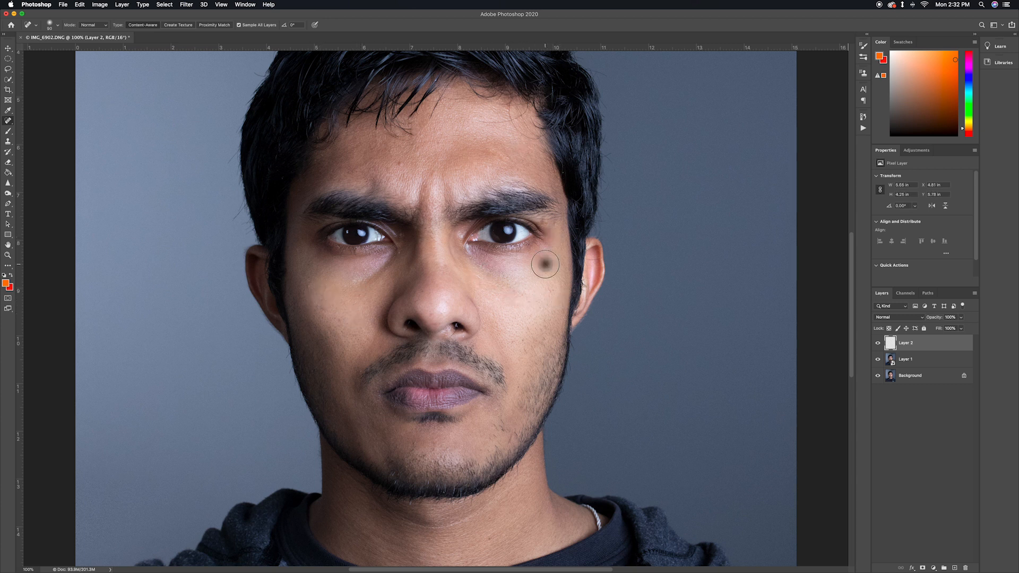
left_click(552, 296)
left_click(456, 328)
left_click(453, 324)
left_click(512, 341)
left_click(421, 290)
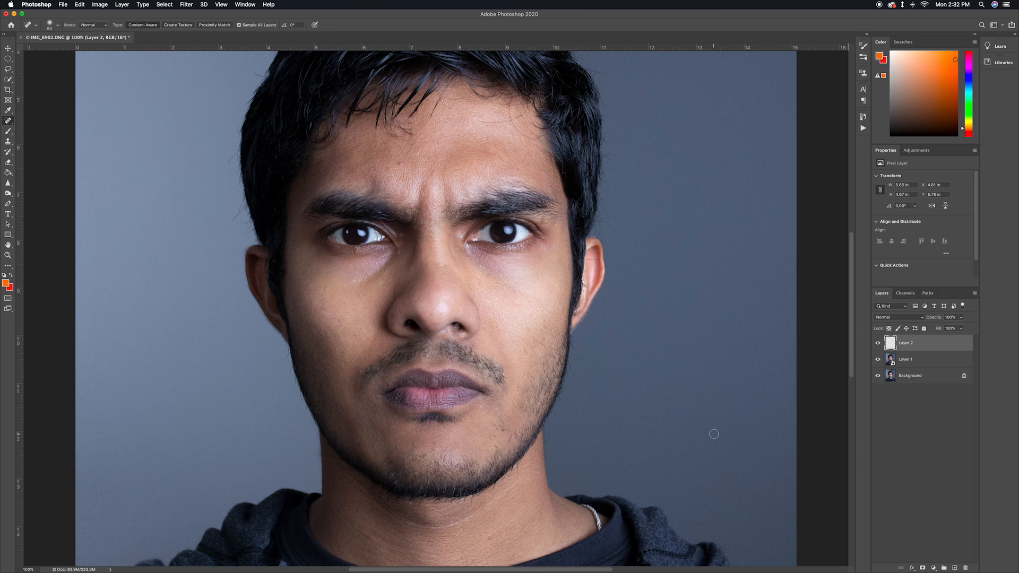
left_click(877, 343)
left_click(877, 343)
Try warping Layer 1 with vertical and horizontal splits placed across the nose and upper lip
left_click(908, 361)
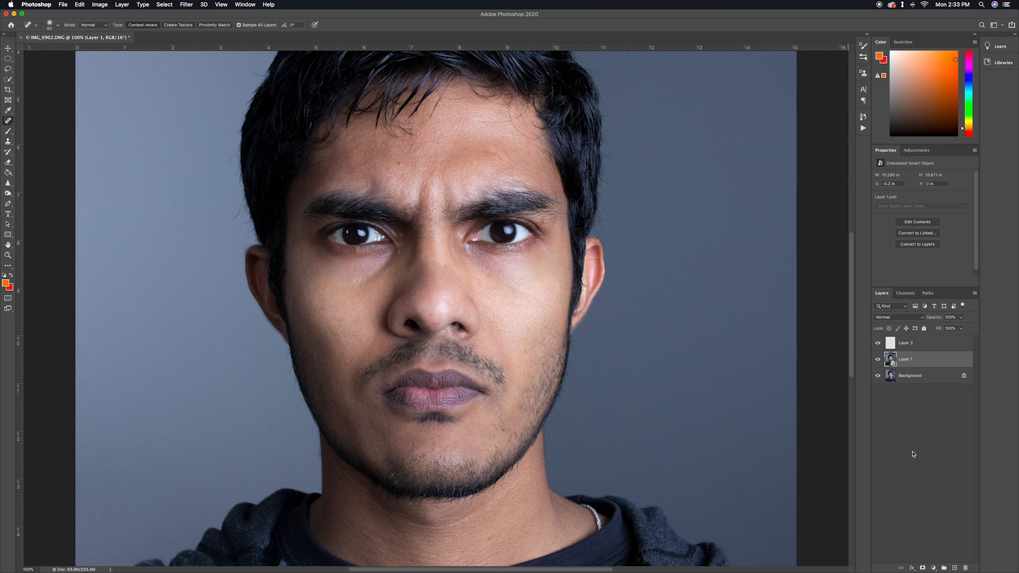
key("super+t")
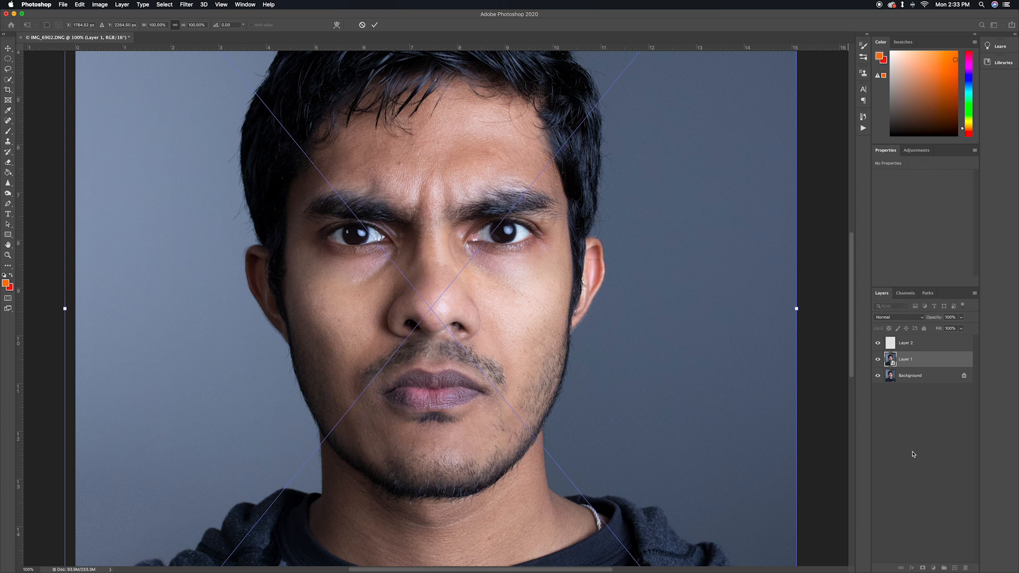
key("super+minus")
right_click(510, 318)
left_click(528, 371)
left_click(96, 25)
left_click(438, 308)
left_click(106, 25)
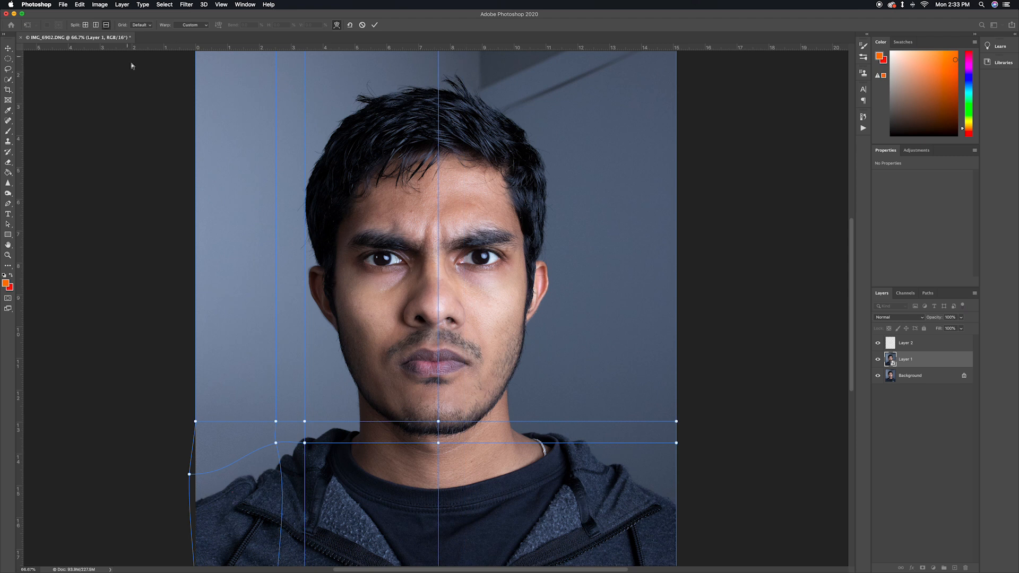
left_click(408, 346)
left_click(96, 25)
left_click(430, 318)
left_click(95, 25)
left_click(405, 317)
Try reshaping the nose bridge by adding horizontal splits and moving the mesh points beside it
left_click(106, 25)
left_click(417, 279)
left_click_drag(404, 279, 405, 294)
key("super+z")
left_click(106, 25)
left_click(406, 291)
left_click_drag(430, 291, 432, 290)
left_click_drag(422, 292, 406, 312)
Try refining the nostril area with more splits and a moved mesh point, apply the warp, and undo it
left_click(106, 25)
left_click(428, 334)
left_click(106, 25)
left_click(424, 308)
mouse_move(431, 308)
left_mouse_down()
mouse_move(406, 313)
mouse_move(415, 315)
left_mouse_up()
left_click(96, 25)
left_click(415, 318)
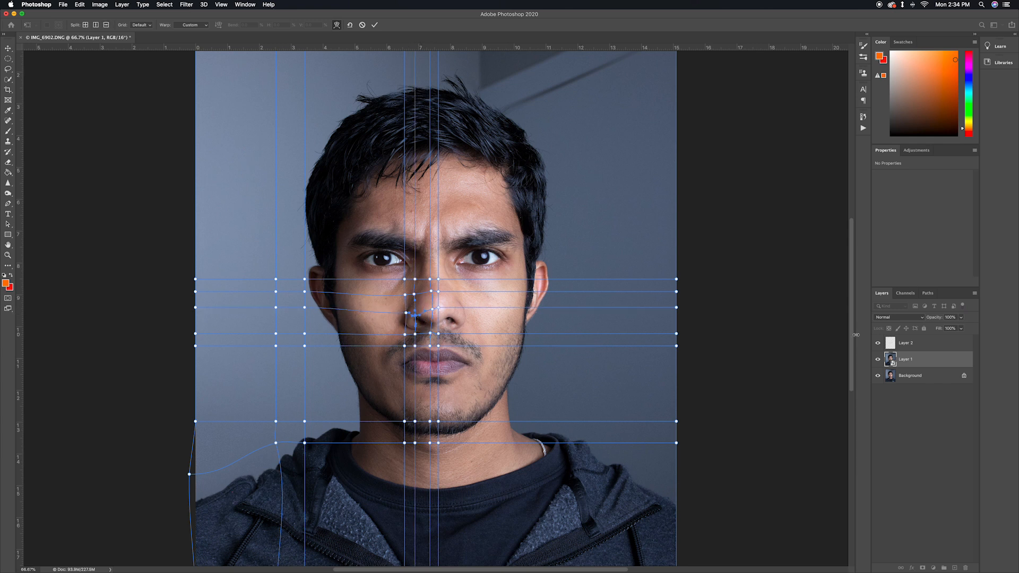
key("Return")
key("super+z")
Reopen the warp on Layer 1 and place crosswise splits under the eye, at the nose base and above the lip
key("super+t")
left_click(336, 24)
left_click(85, 25)
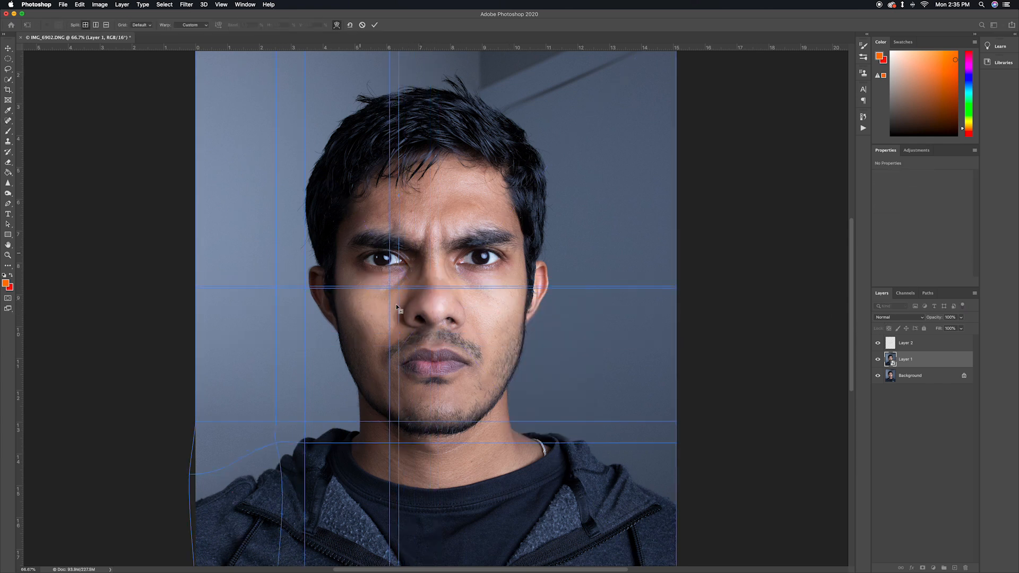
left_click(379, 272)
left_click(86, 25)
left_click(432, 324)
left_click(86, 25)
left_click(450, 342)
Reshape the nose with the mesh points and an added horizontal split, undo the last two point moves, and apply the warp
left_click_drag(399, 288, 414, 307)
left_click(398, 324)
left_click(106, 25)
left_click(420, 308)
left_click(400, 309)
left_click_drag(421, 309, 429, 291)
left_click_drag(434, 309, 433, 306)
left_click_drag(450, 307, 451, 322)
key("super+z")
key("super+z")
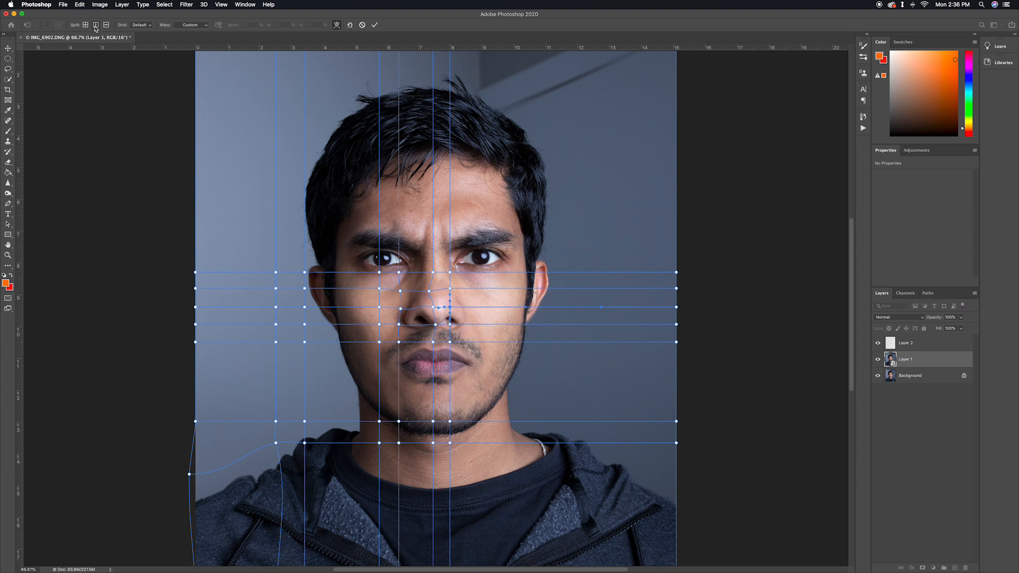
key("Return")
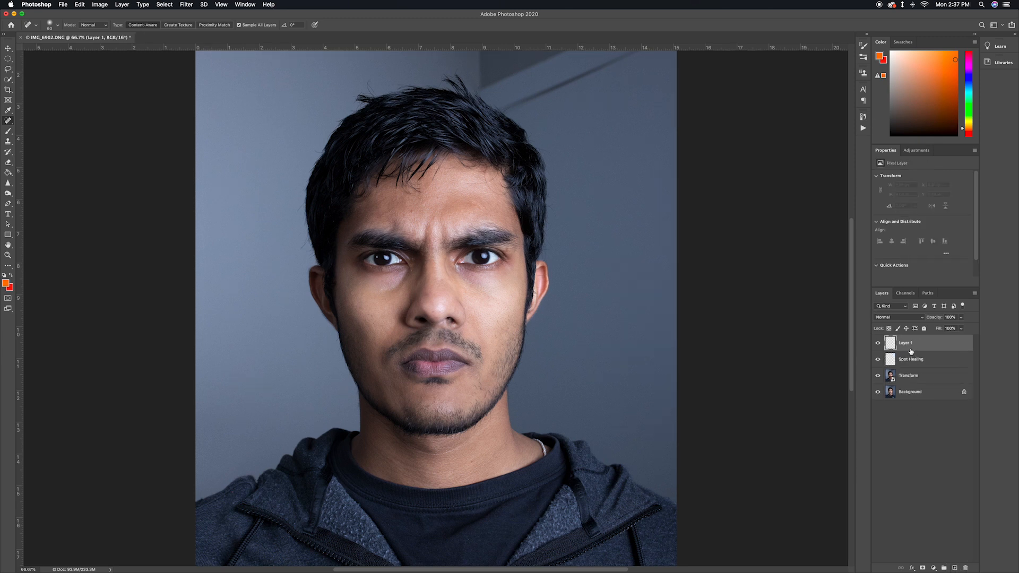
Outline a narrow triangle on the central forehead with the Polygonal Lasso and fill it with a sampled skin tone using the Paint Bucket
left_click(8, 234)
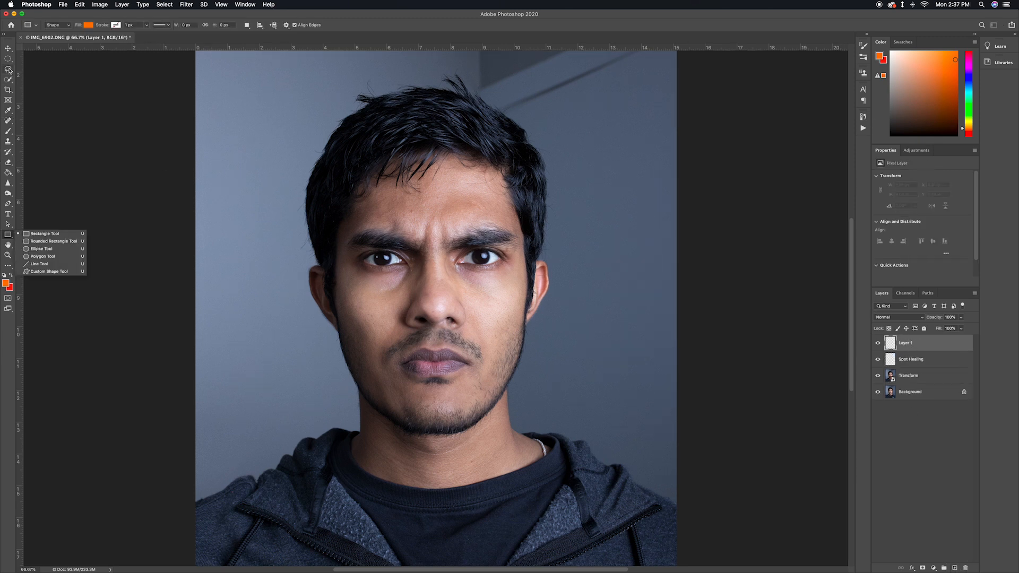
left_click(9, 70)
left_click(9, 70)
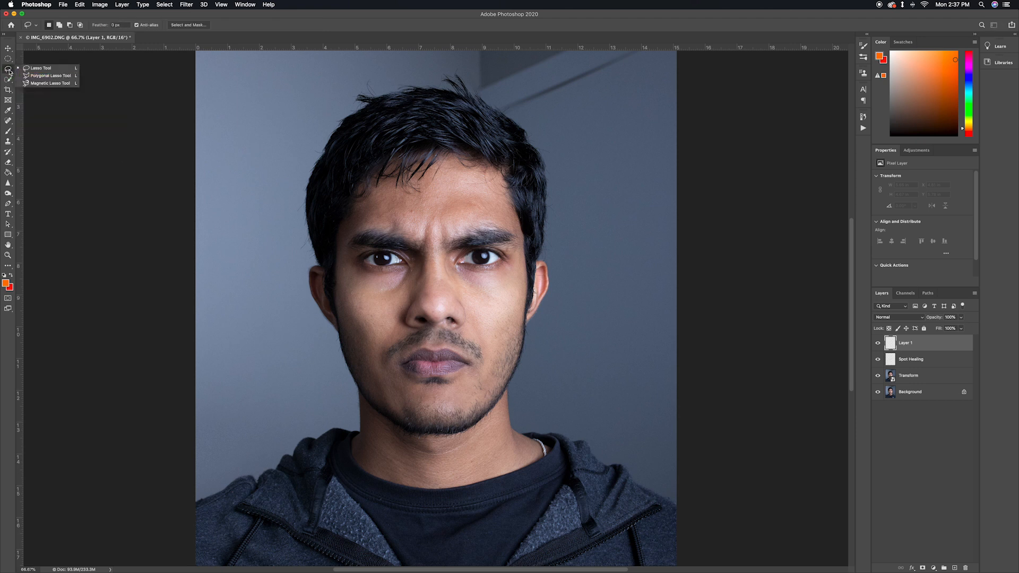
left_click(49, 76)
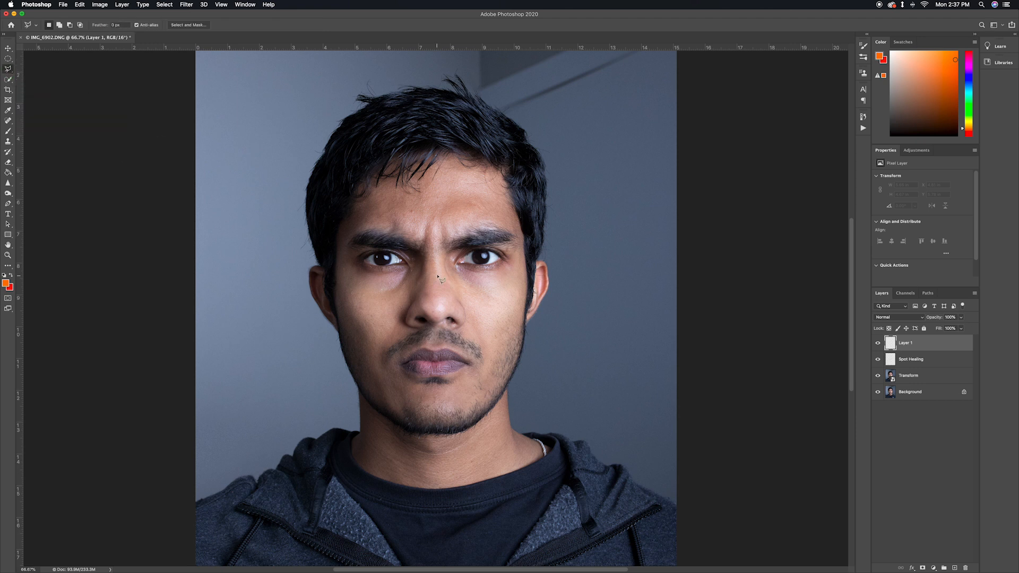
left_click(428, 194)
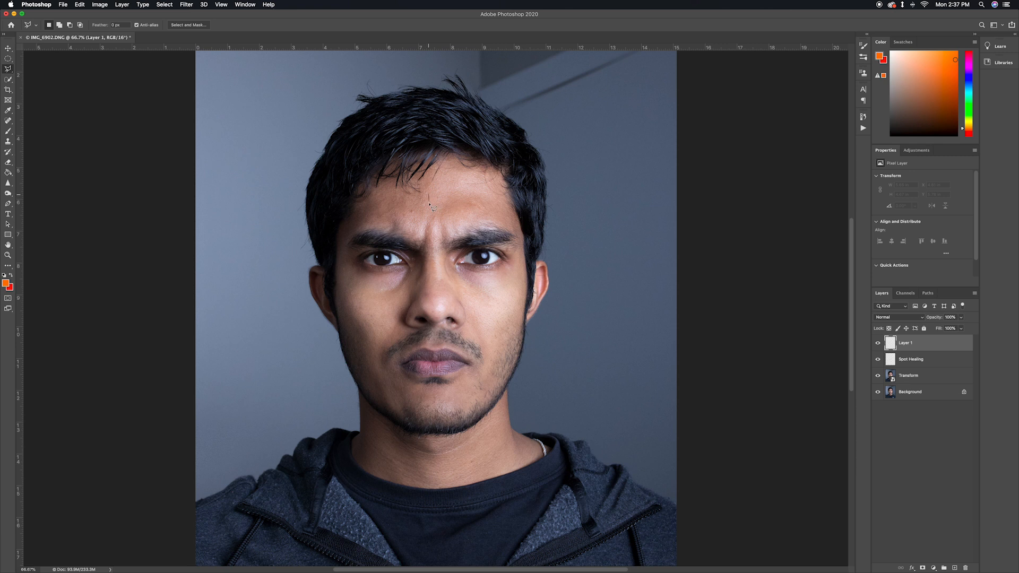
left_click(434, 237)
left_click(416, 198)
left_click(428, 195)
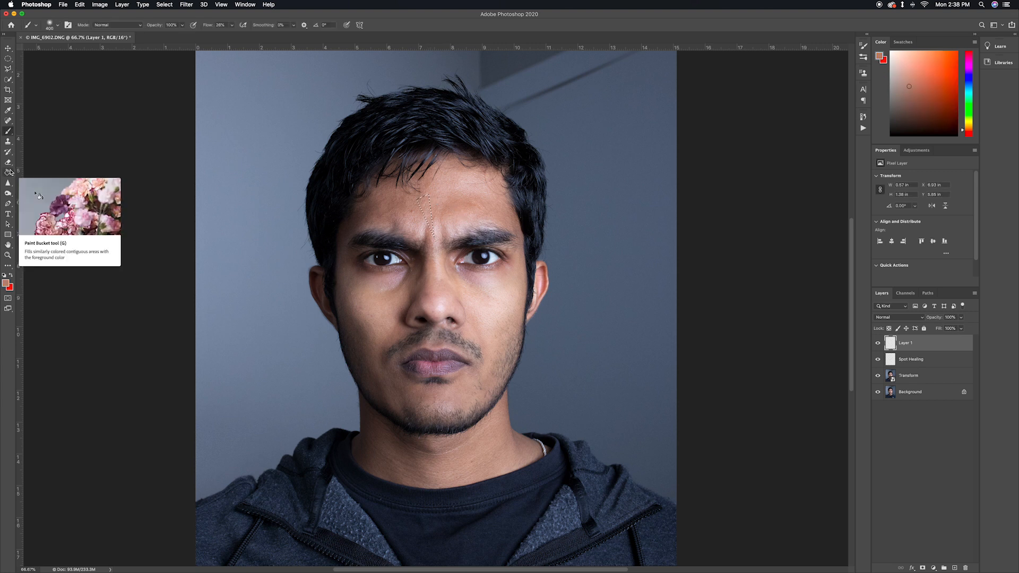
left_click(9, 172)
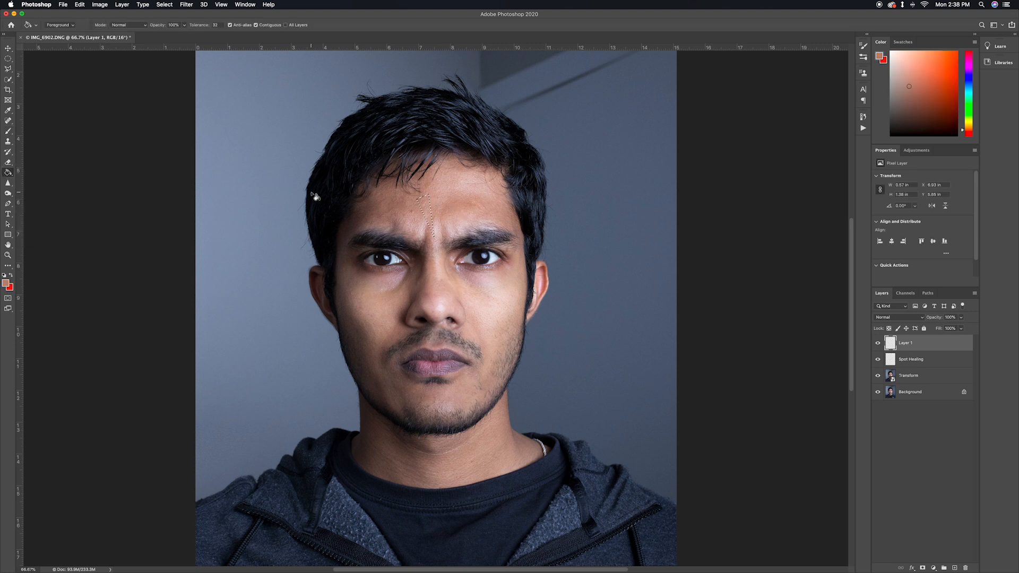
left_click(426, 207, "alt")
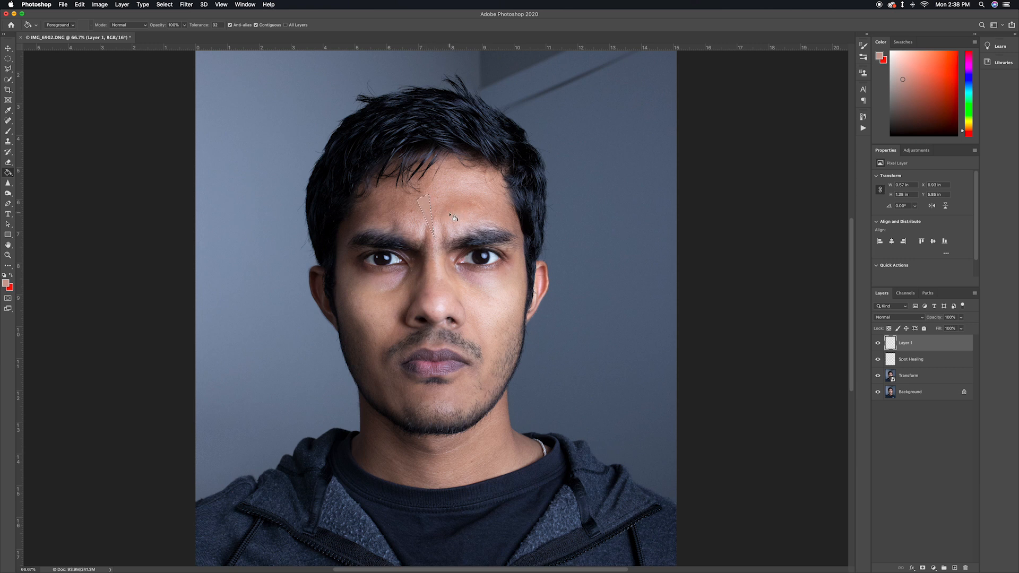
Outline the adjoining narrow triangle down to the inner brow and fill it with a light skin tone
key("l")
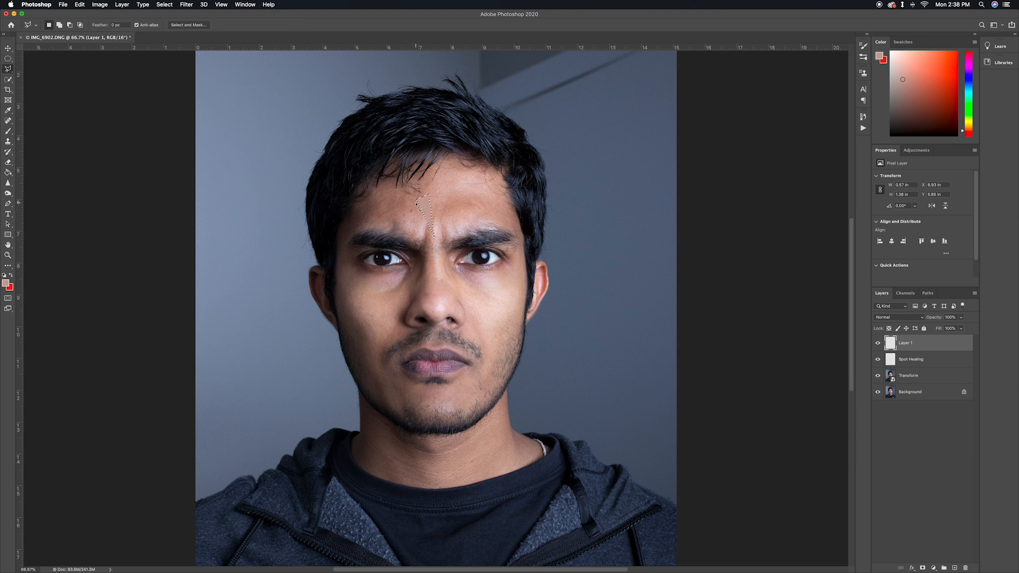
left_click(417, 237)
left_click(434, 238)
key("g")
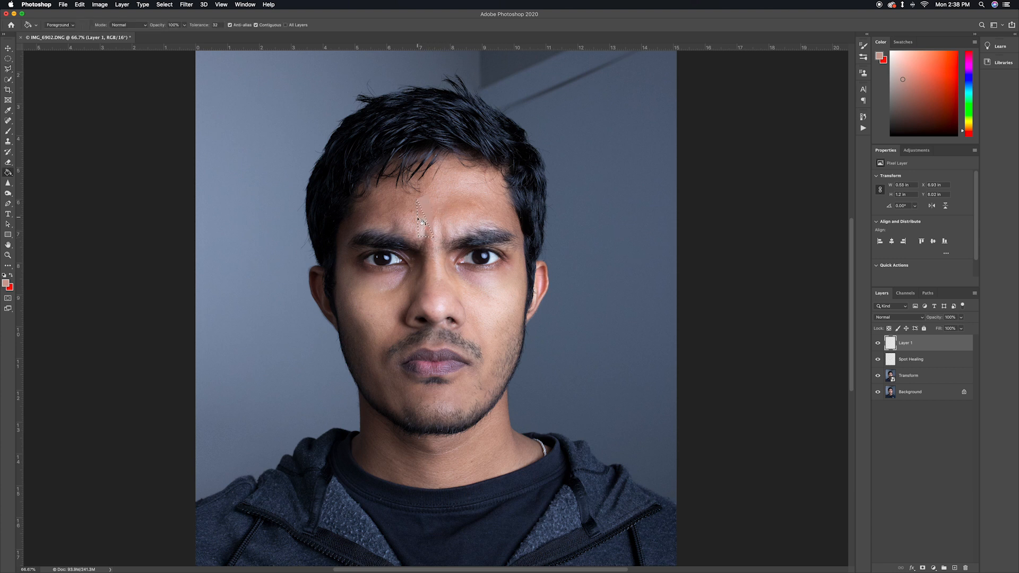
left_click(425, 212, "alt")
Outline a wide triangle above the image's left-hand eyebrow, adjoining the narrow facets, and fill it with a darker reddish skin tone
key("l")
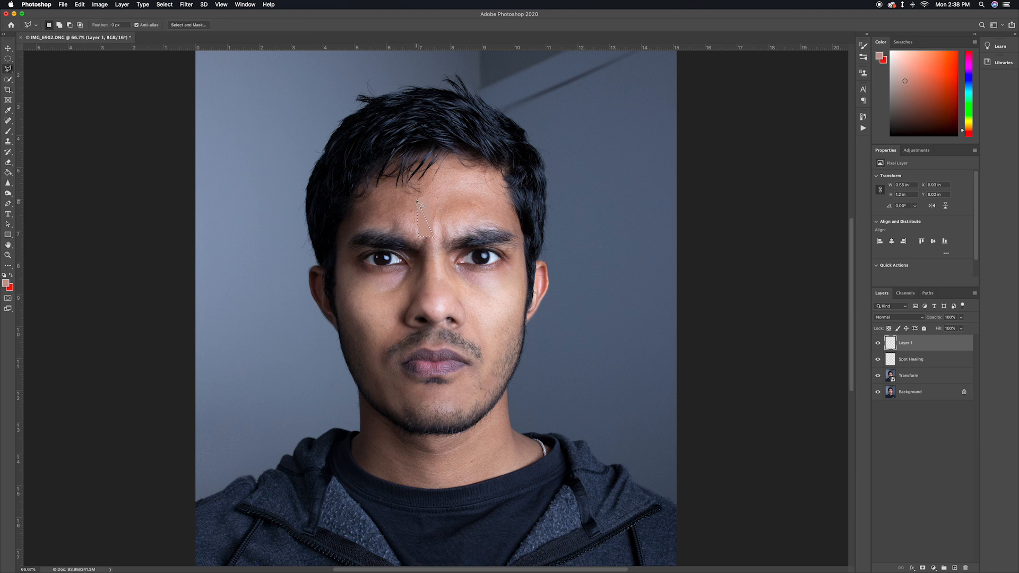
left_click(417, 202)
left_click(367, 224)
key("g")
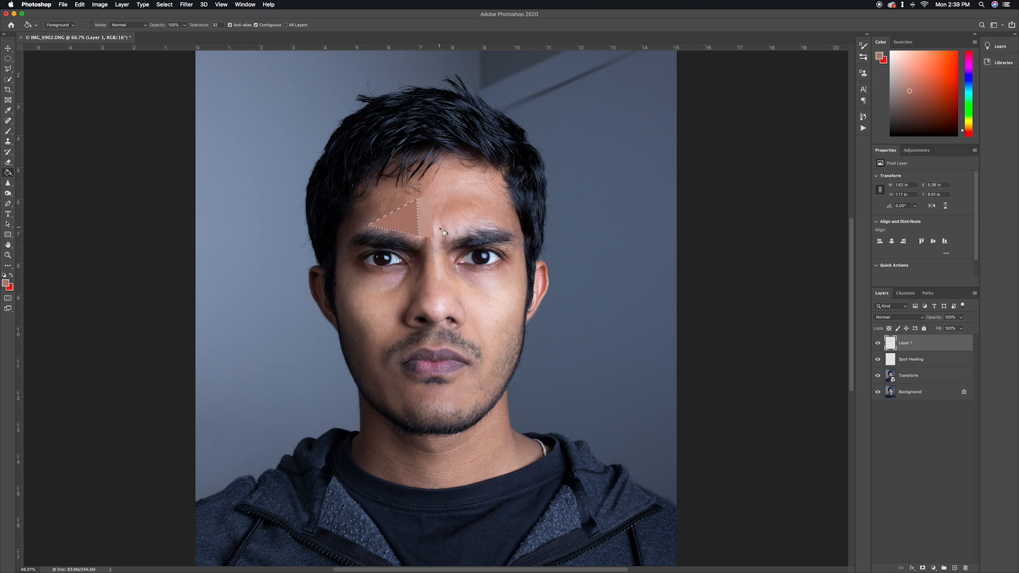
Outline the triangular facet along the wide triangle's upper edge toward the temple and fill it with dark brown
key("l")
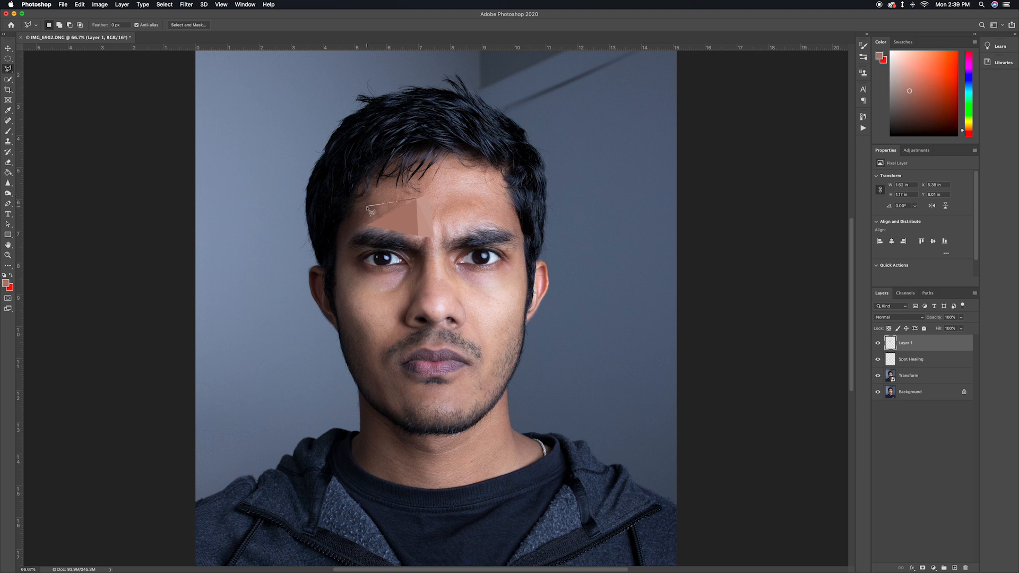
left_click(360, 210)
double_click(386, 218)
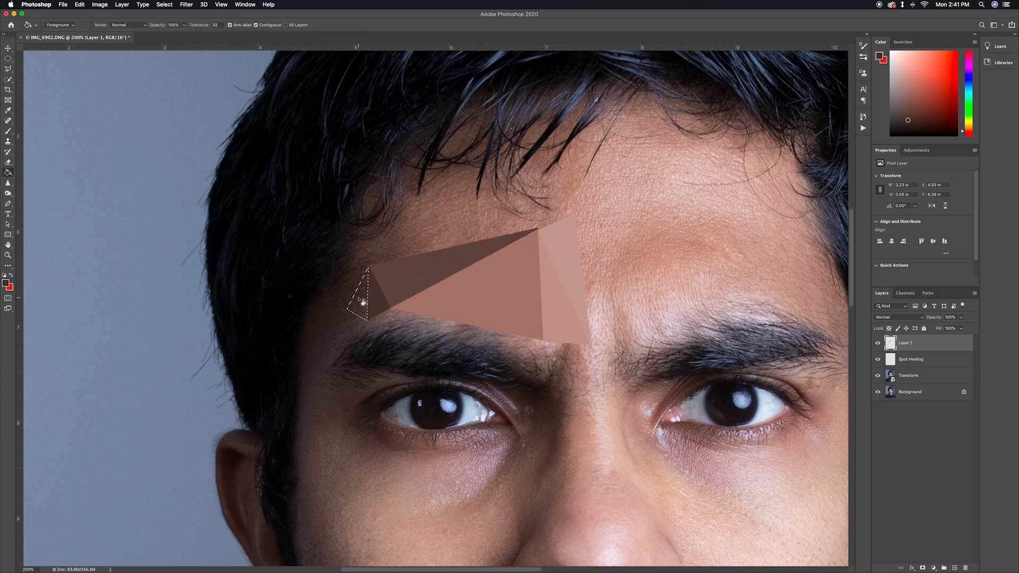
Outline small triangular facets from the temple along the upper edge of the image's left-hand eyebrow and fill them with sampled brown tones
key("l")
key("g")
left_click(391, 319)
key("l")
key("g")
left_click(429, 326)
key("l")
left_click(402, 331)
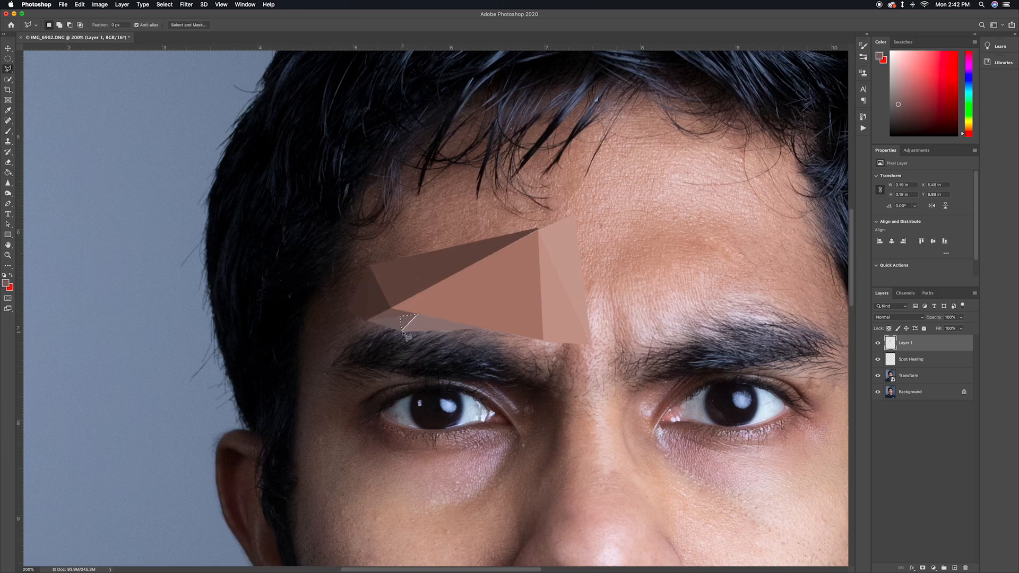
Outline the facets above the inner end of the left-hand eyebrow, reaching toward the nose bridge, and fill them with sampled skin tones
key("b")
key("l")
left_click(548, 381)
left_click(561, 346)
key("b")
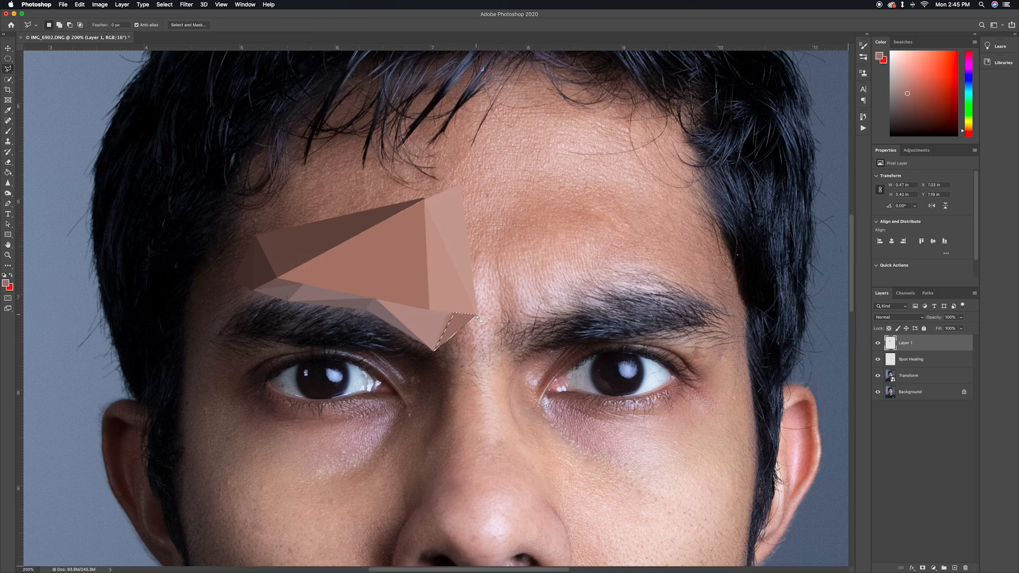
Fill the long nose-bridge facet with a warm skin tone, then outline and fill the narrow darker facet beside it
key("g")
left_click(467, 424)
key("l")
left_click(477, 316)
left_click(448, 366)
left_click(457, 411)
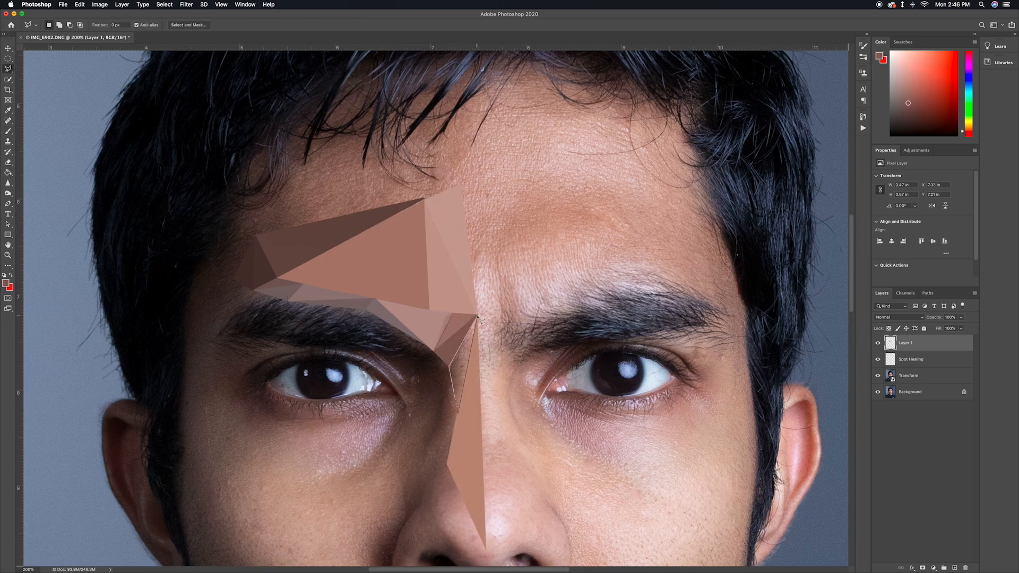
left_click(477, 317)
key("b")
Outline the narrow facets between the nose bridge and the inner eye corner and fill them with sampled dark browns
key("l")
left_click(448, 463)
key("b")
key("l")
left_click(435, 352)
key("b")
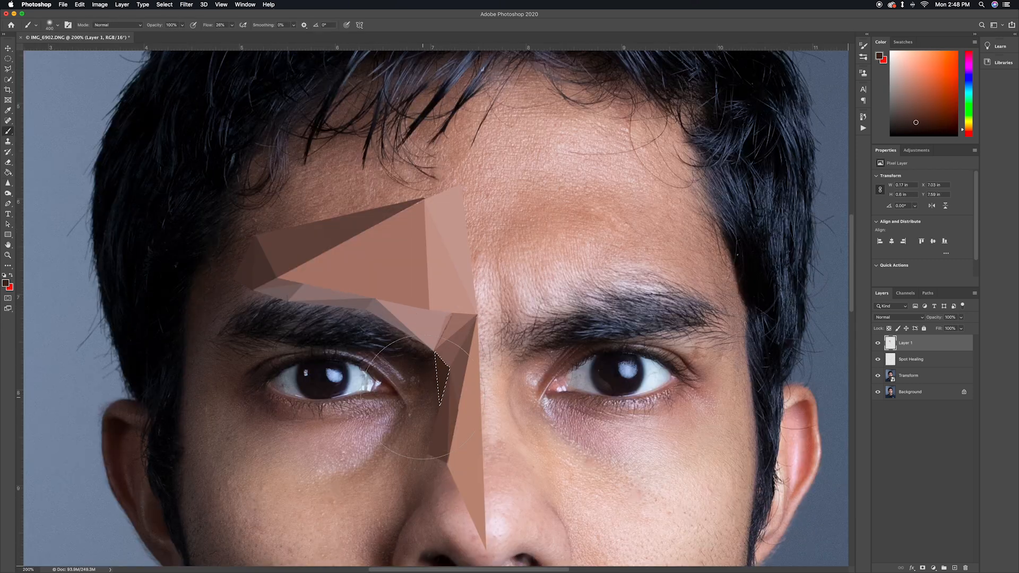
left_click_drag(432, 371, 440, 395)
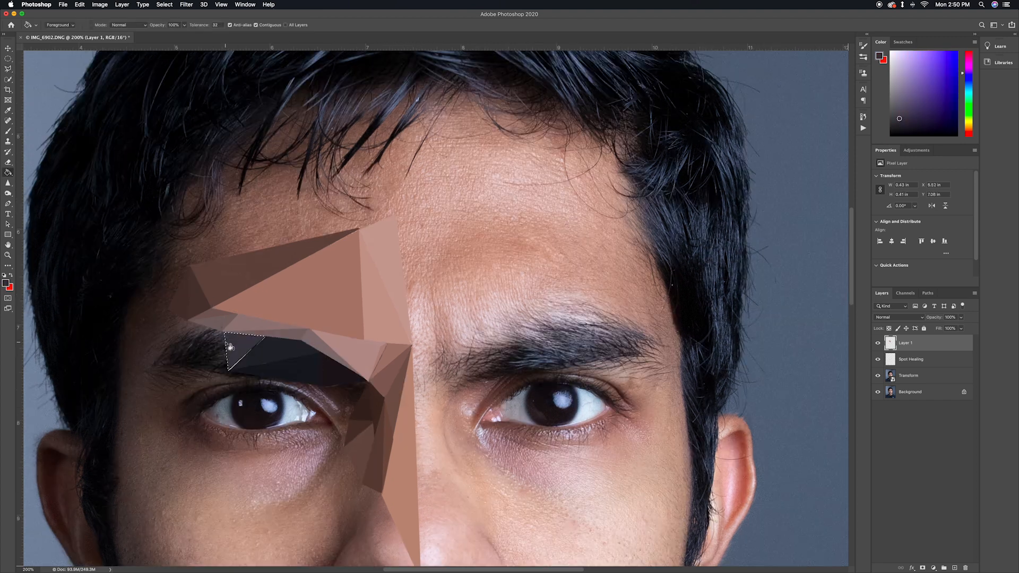
Cover the outer half of the left-hand eyebrow with triangular facets filled in sampled near-black tones
left_click(229, 346)
key("ctrl+d")
key("l")
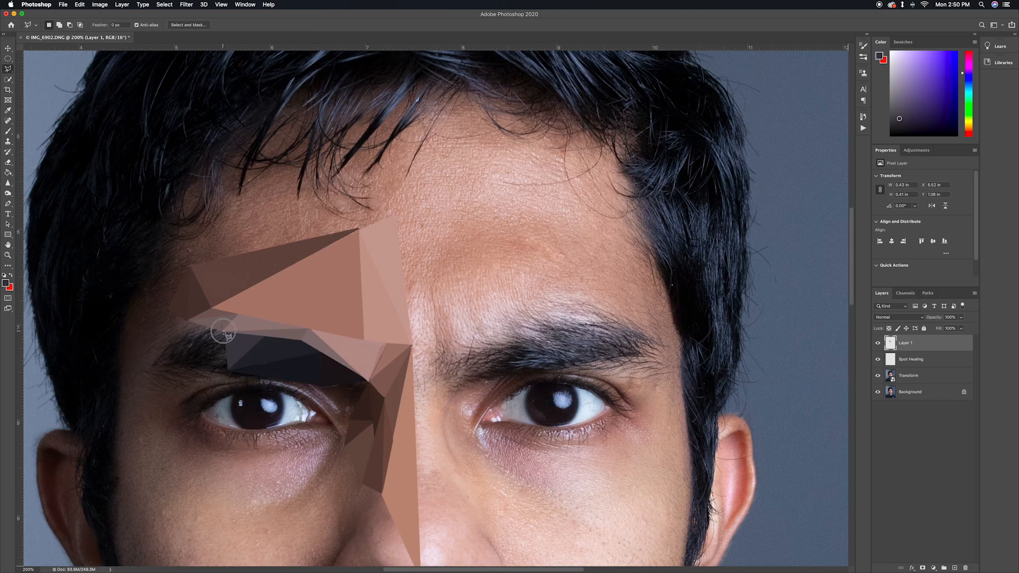
left_click(223, 331)
left_click(201, 323)
left_click(228, 370)
key("alt+BackSpace")
key("super+d")
left_click(152, 365)
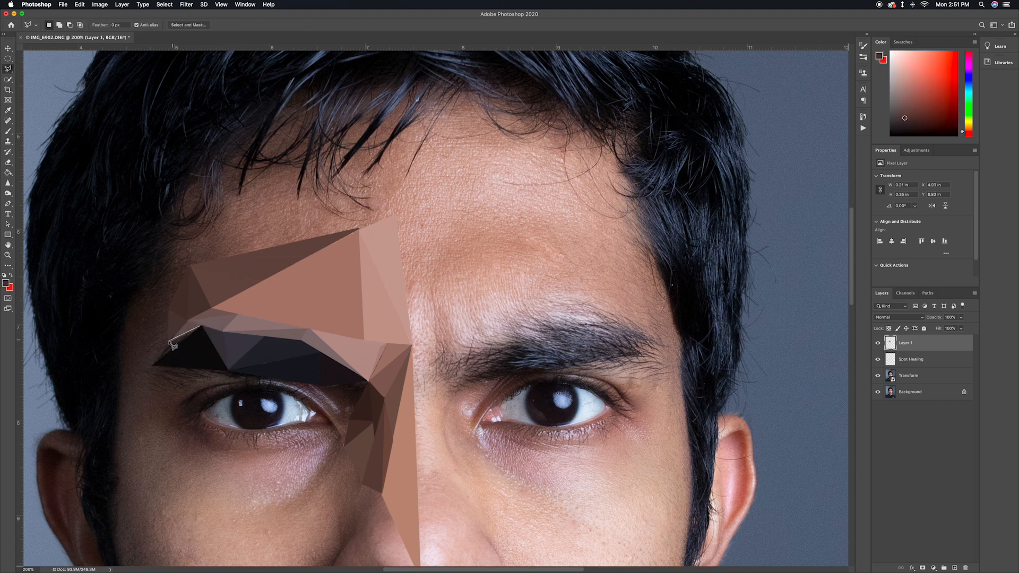
Outline a thin facet just below the eyebrow's outer end and fill it with a sampled dark brown
left_click(192, 375)
left_click(153, 378)
left_click(197, 390)
left_click(192, 375)
key("alt+BackSpace")
key("super+d")
Outline small facets over the eye white at the inner corner of the left-hand eye and fill them with sampled light tones
key("super+plus")
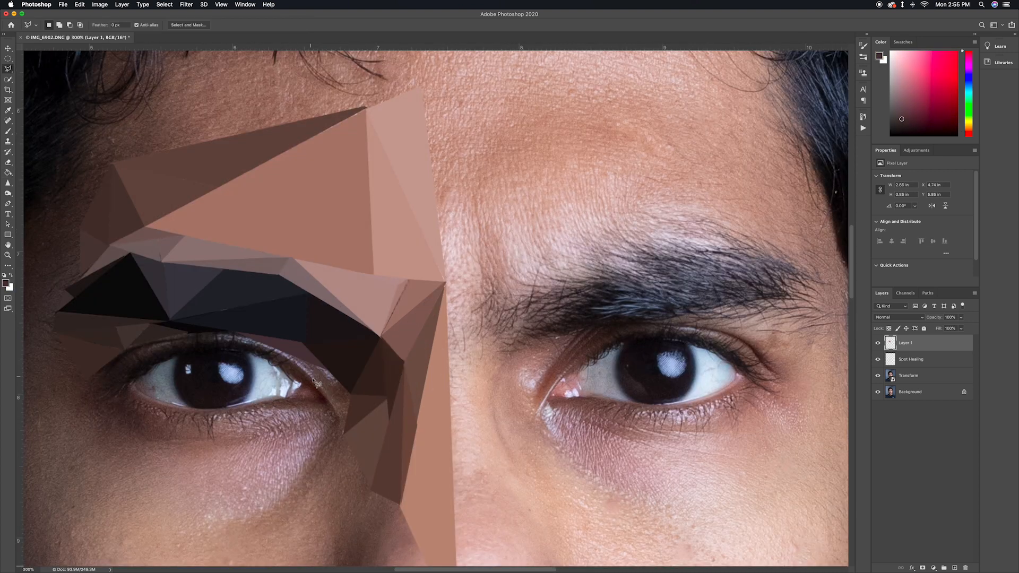
key("super+plus")
left_click(483, 398)
left_click(495, 407)
left_click(479, 428)
key("alt+BackSpace")
left_click(469, 427)
left_click(483, 399)
left_click(479, 429)
key("alt+BackSpace")
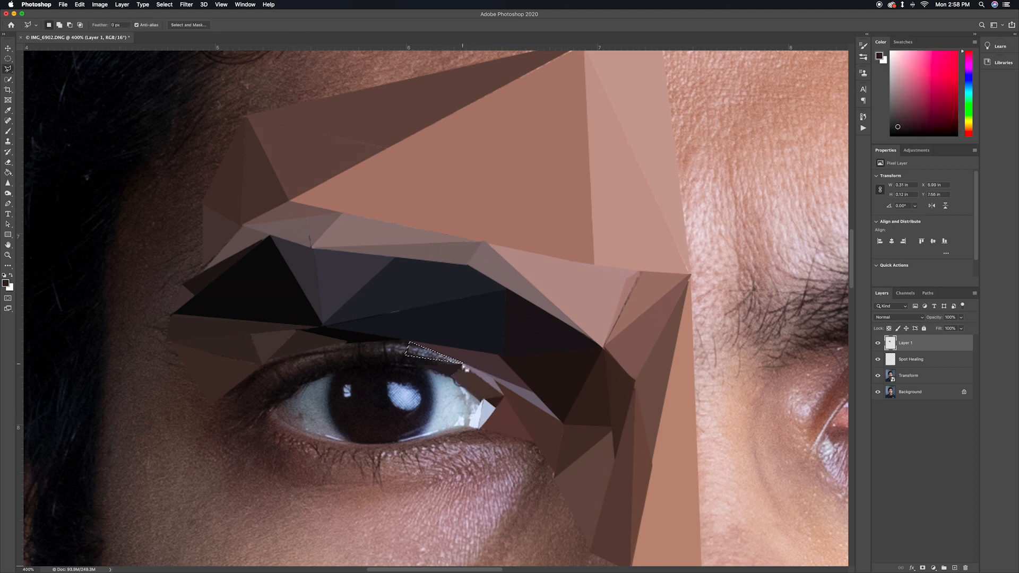
Outline the facet along the outer part of the upper eyelid and fill it with a sampled dark brown
left_click(339, 353)
left_click(273, 393)
left_click(321, 378)
left_click(339, 353)
key("g")
left_click(320, 371)
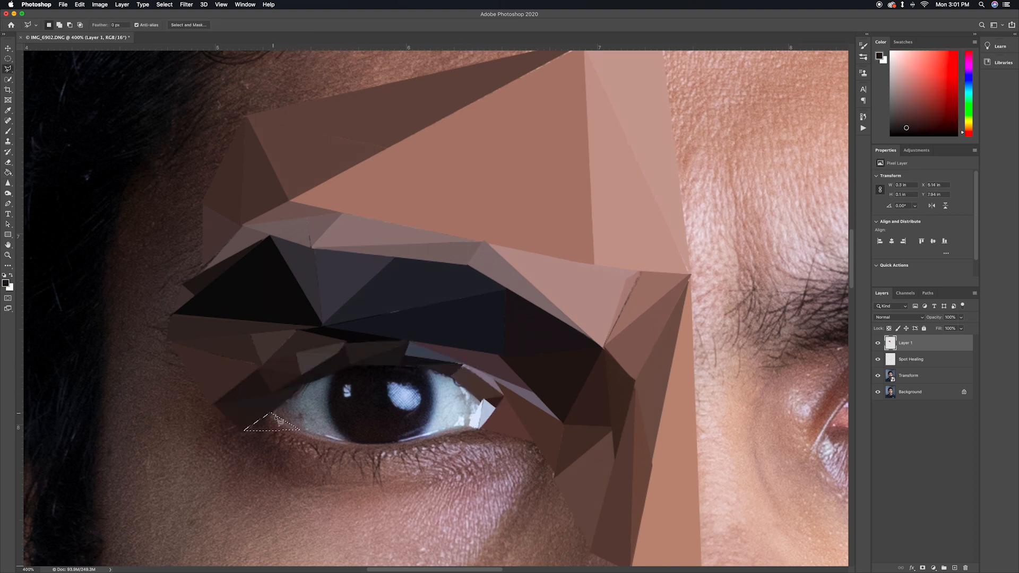
Outline the facets along the lower eyelid and just below it and fill them with sampled reddish-brown tones
key("l")
left_click(385, 445)
left_click(406, 470)
left_click(425, 437)
left_click(385, 444)
key("g")
left_click(408, 454)
key("l")
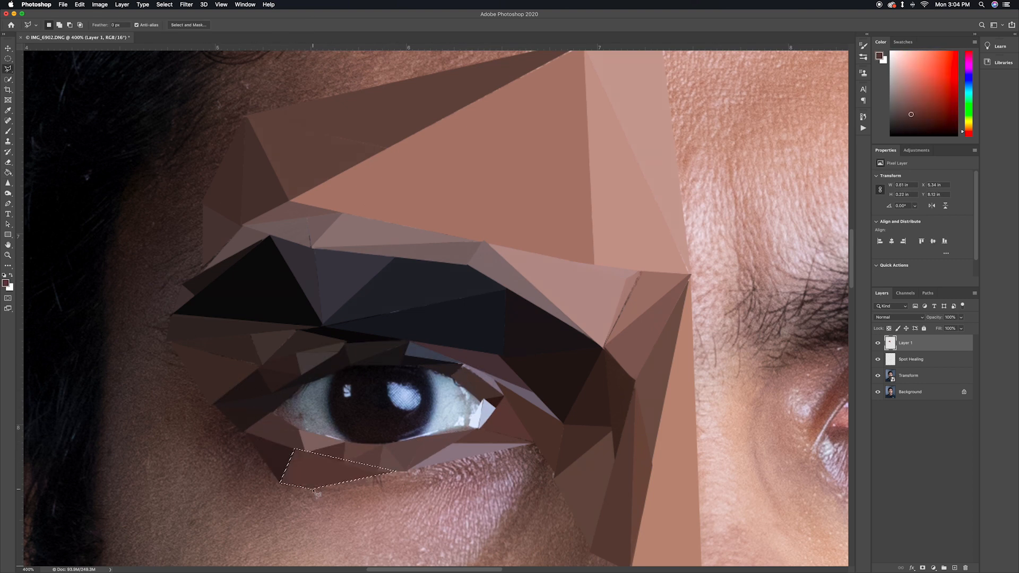
key("g")
Outline a triangular facet below the outer corner of the left-hand eye and fill it with a sampled brown
scroll(234, 424, "down", 3)
key("l")
left_click(192, 395)
left_click(277, 431)
left_click(231, 463)
left_click(192, 395)
key("g")
left_click(231, 429)
key("l")
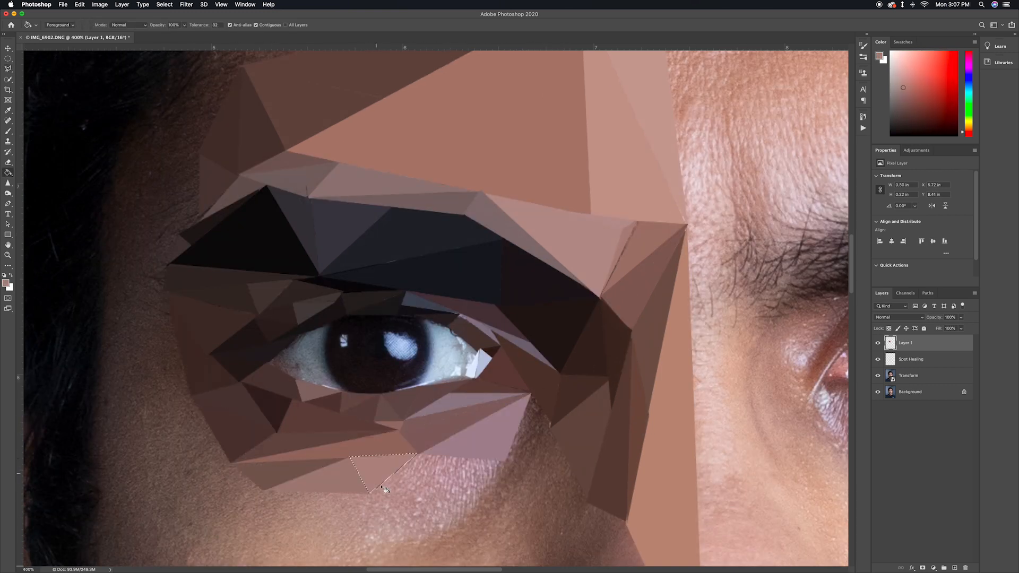
Add a new layer above Layer 1, reset the brush colours to black and white, and reselect Layer 1
scroll(462, 421, "right", 3)
key("super+minus")
left_click(954, 567)
key("b")
left_click(4, 276)
key("super+plus")
key("super+plus")
left_click(905, 360)
key("super+minus")
key("super+minus")
key("super+minus")
key("super+minus")
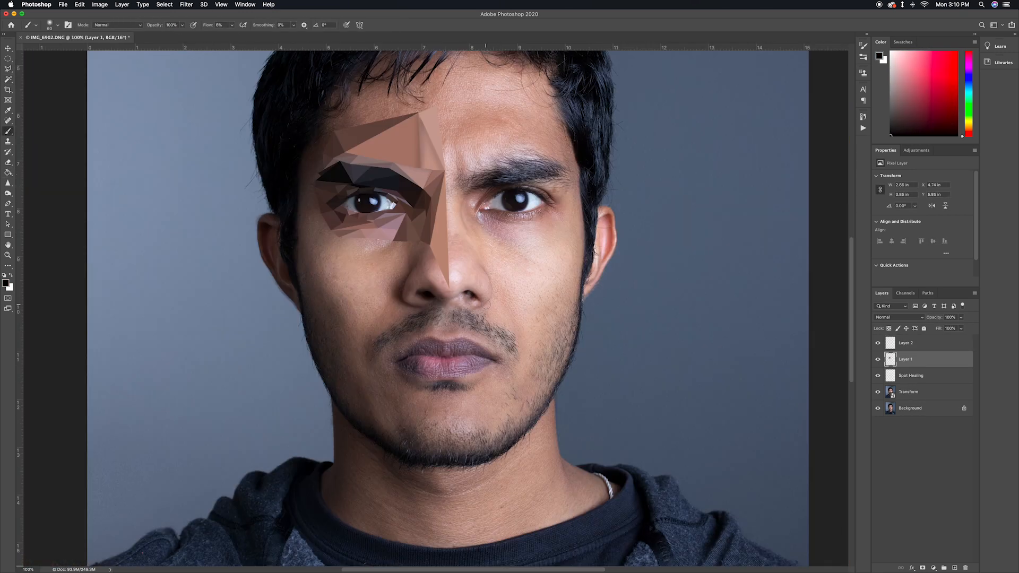
scroll(392, 265, "up", 3)
Select Layer 2 and paint black brush strokes over the face
left_click(905, 343)
left_click_drag(403, 295, 404, 319)
left_click_drag(323, 223, 387, 201)
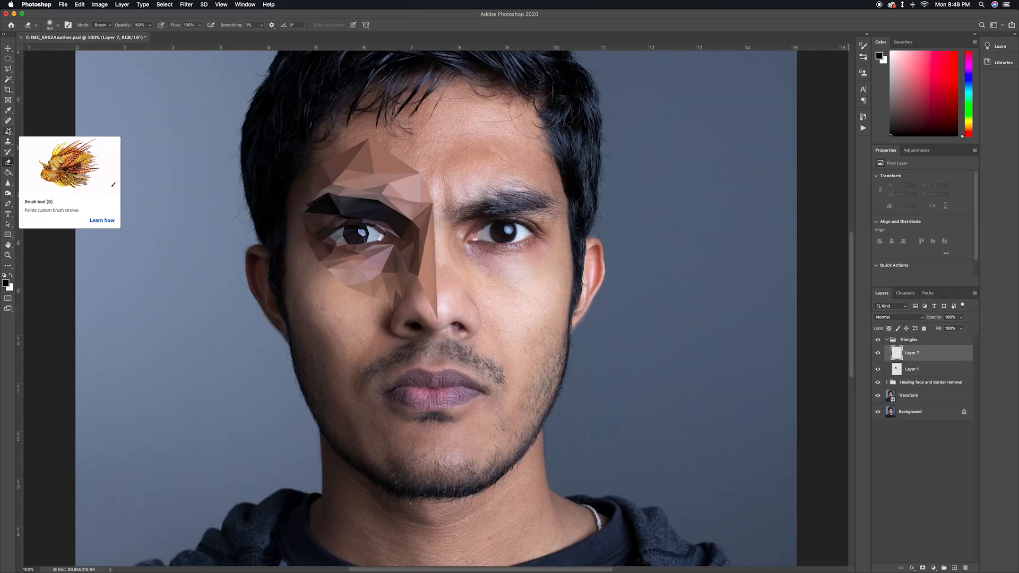
Fill the selected facets on the lower nose and nostril with sampled skin tones on Layer 7
key("g")
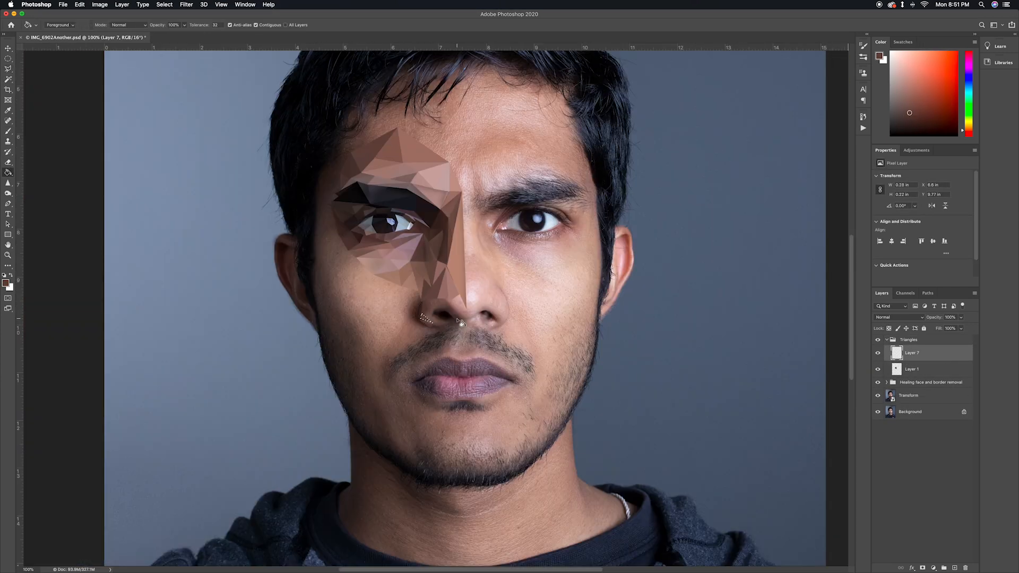
left_click(443, 302, "alt")
left_click(443, 302)
key("l")
Outline another triangular facet on the unfinished left-hand half of the face with the Polygonal Lasso
key("super+plus")
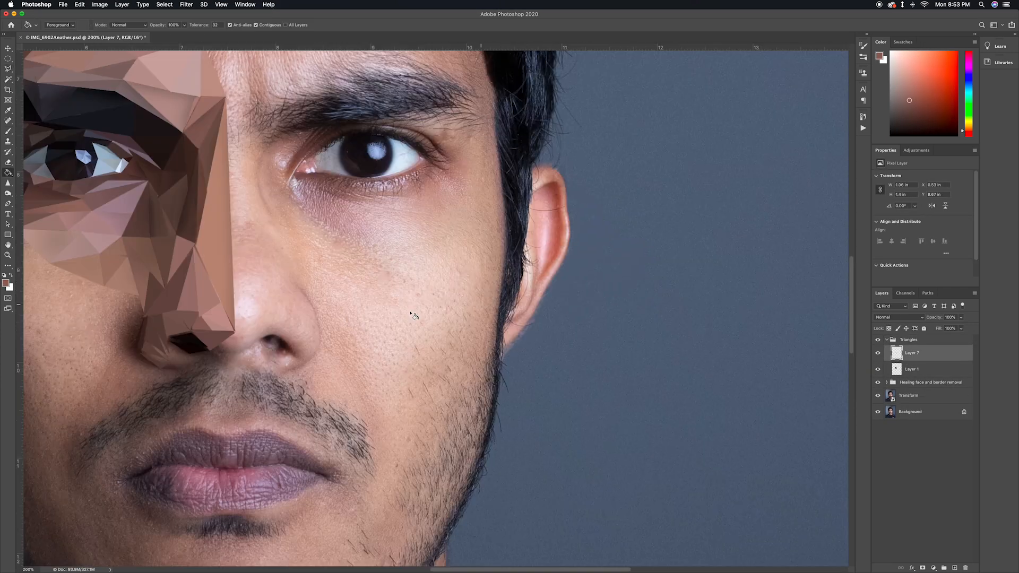
scroll(414, 314, "left", 7)
key("l")
left_click(517, 336)
left_click(469, 337)
left_click(481, 313)
key("super+minus")
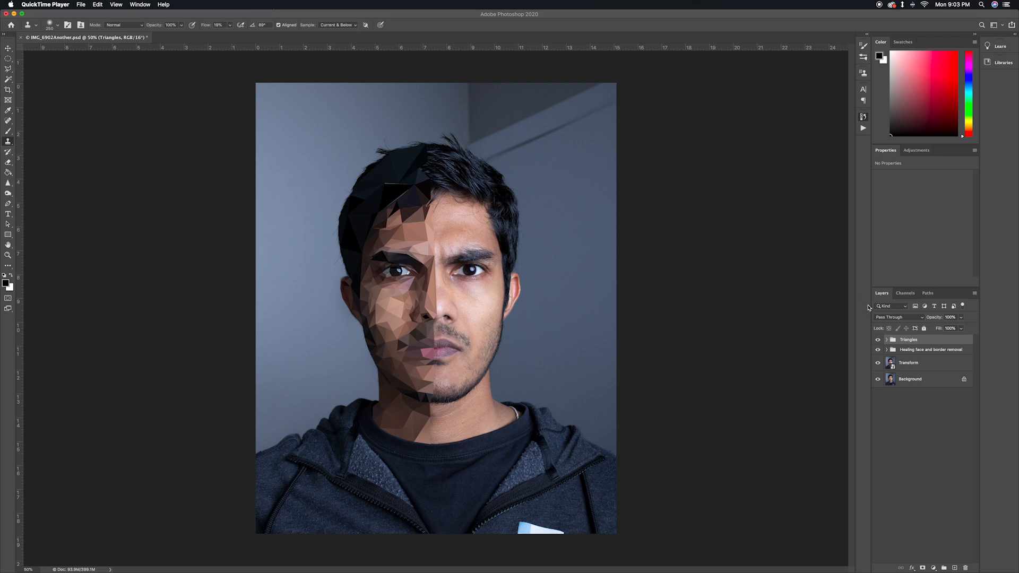
Toggle the Triangles group, hide its four layers and show them again one at a time to review the low-poly build-up
left_click(878, 340)
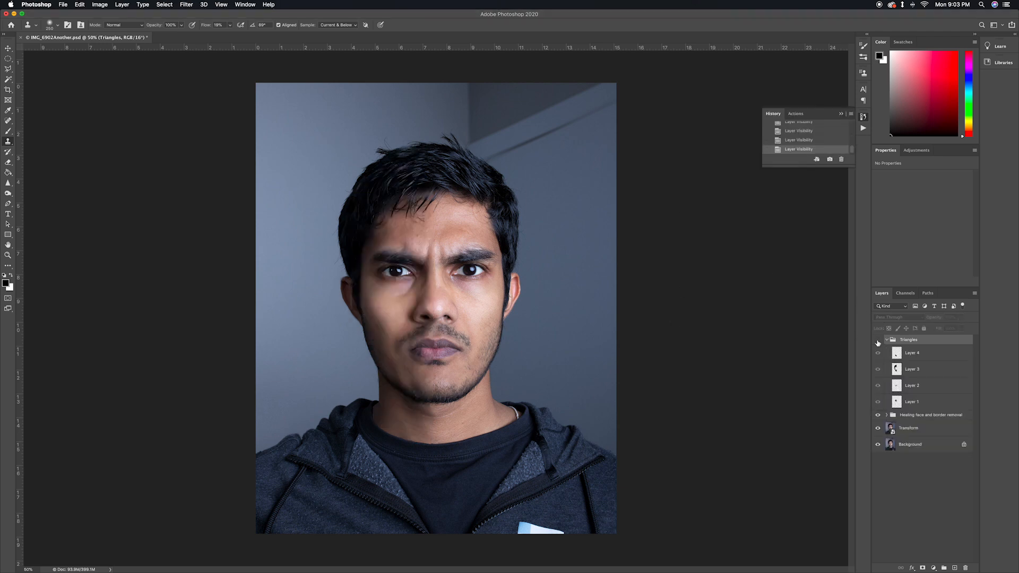
left_click(878, 340)
left_click_drag(877, 399, 878, 348)
left_click(877, 402)
left_click(878, 385)
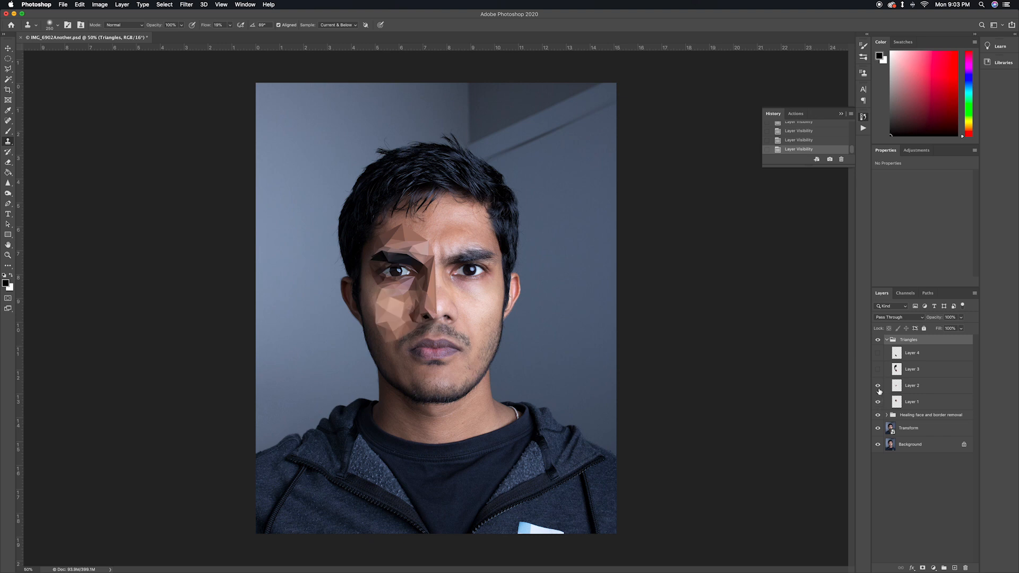
left_click(878, 370)
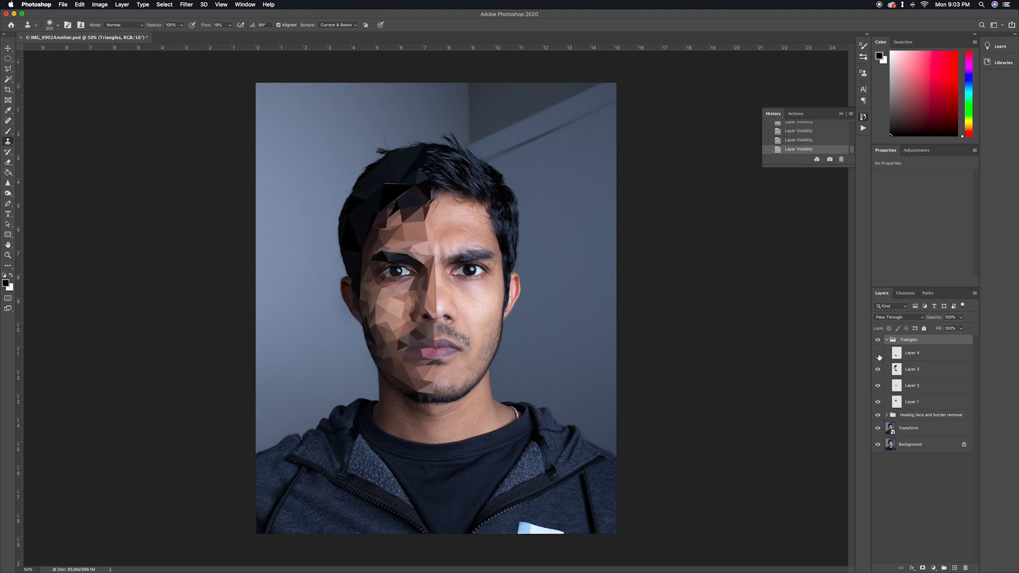
left_click(877, 355)
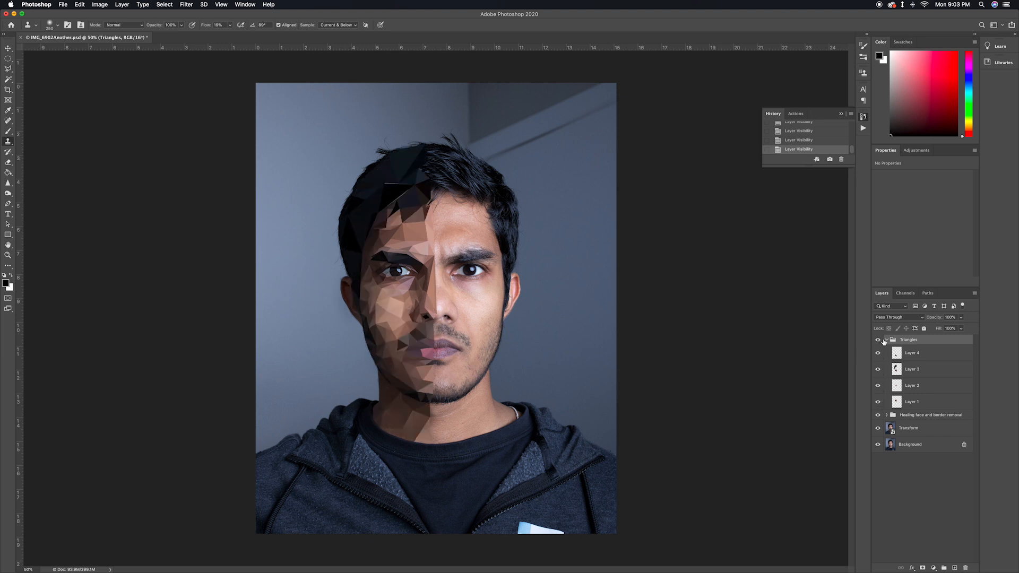
Try darkening the low-poly half of the face on Layer 3 with a large soft black brush at 6% flow
left_click(911, 369)
key("b")
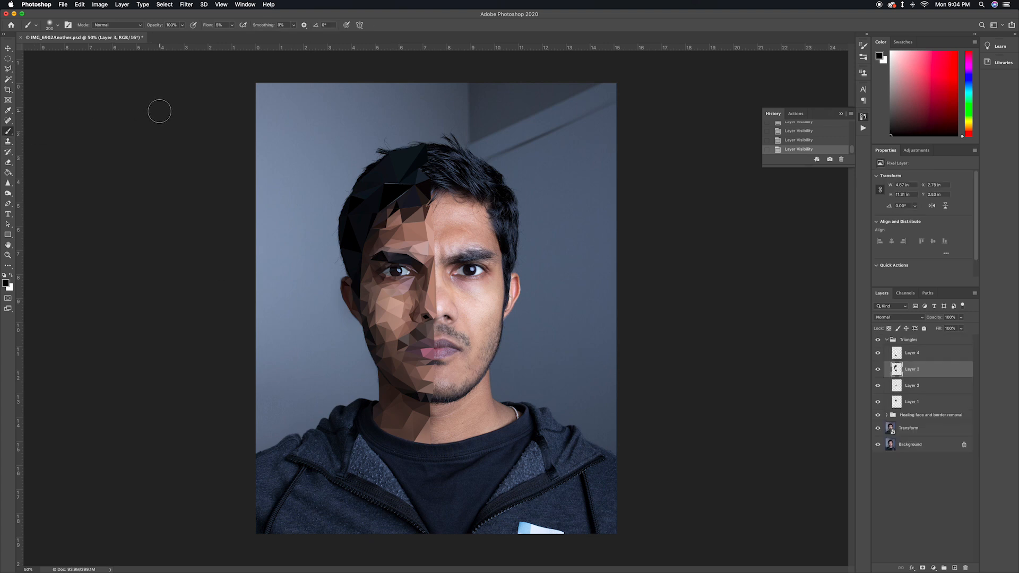
key("bracketright")
key("bracketright")
key("bracketright")
key("bracketright")
key("bracketright")
key("bracketright")
left_click(232, 26)
left_click_drag(233, 35, 233, 37)
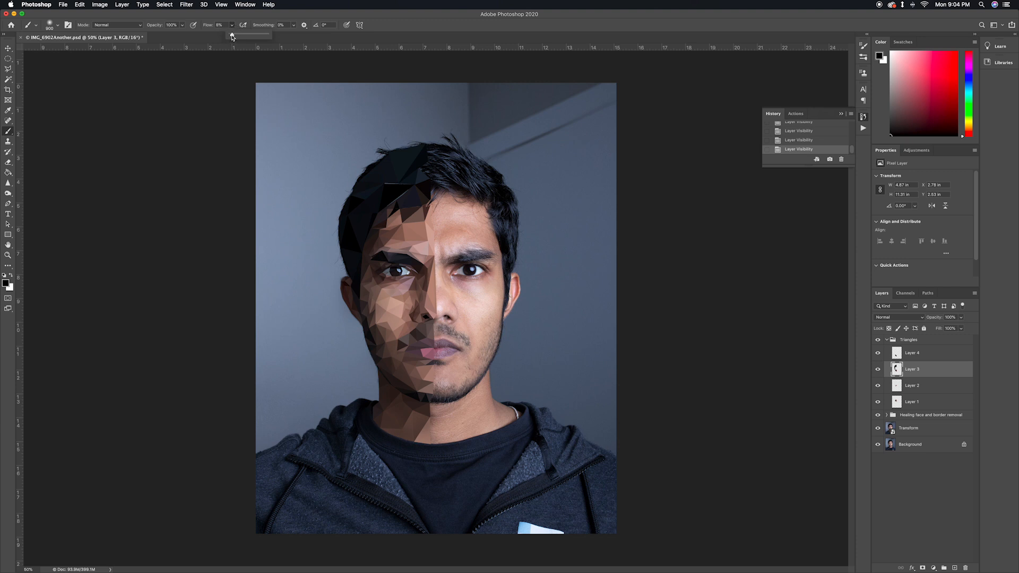
left_click(6, 283)
left_click(897, 234)
mouse_move(384, 188)
left_mouse_down()
mouse_move(366, 237)
mouse_move(413, 417)
left_mouse_up()
Undo and redo the black shading repeatedly to compare the face with and without it, ending with the shading undone
key("super+z")
key("super+shift+z")
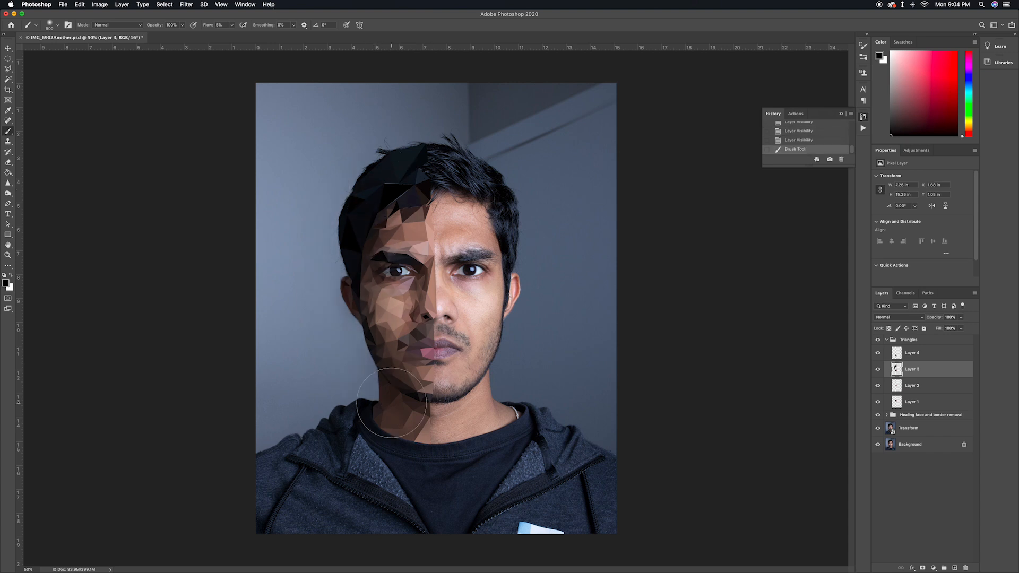
key("super+z")
key("super+shift+z")
key("super+z")
key("super+shift+z")
key("super+z")
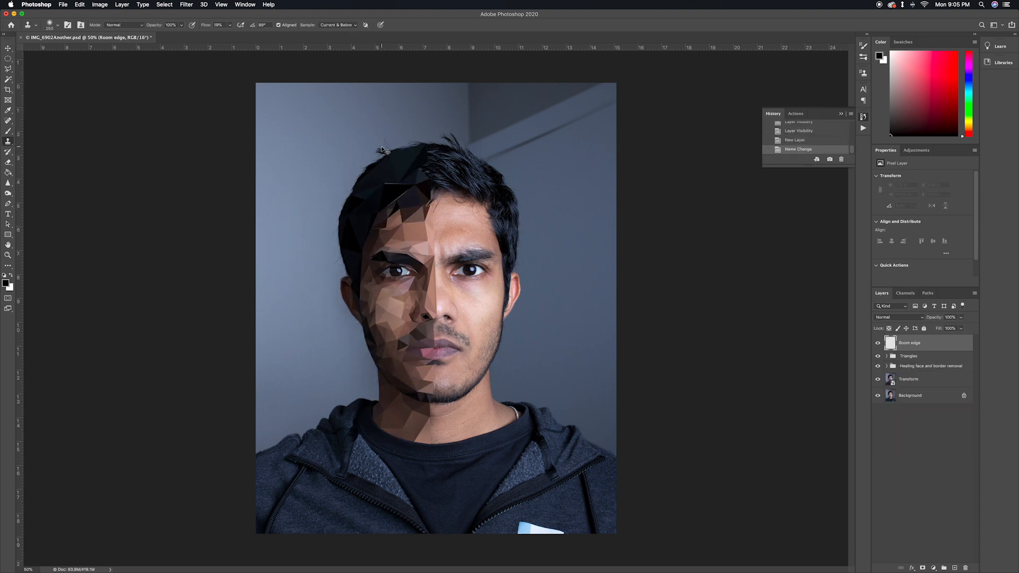
Enlarge the Clone Stamp brush and set its flow to 63% for retouching the wall on the Room edge layer
key("super+plus")
key("super+plus")
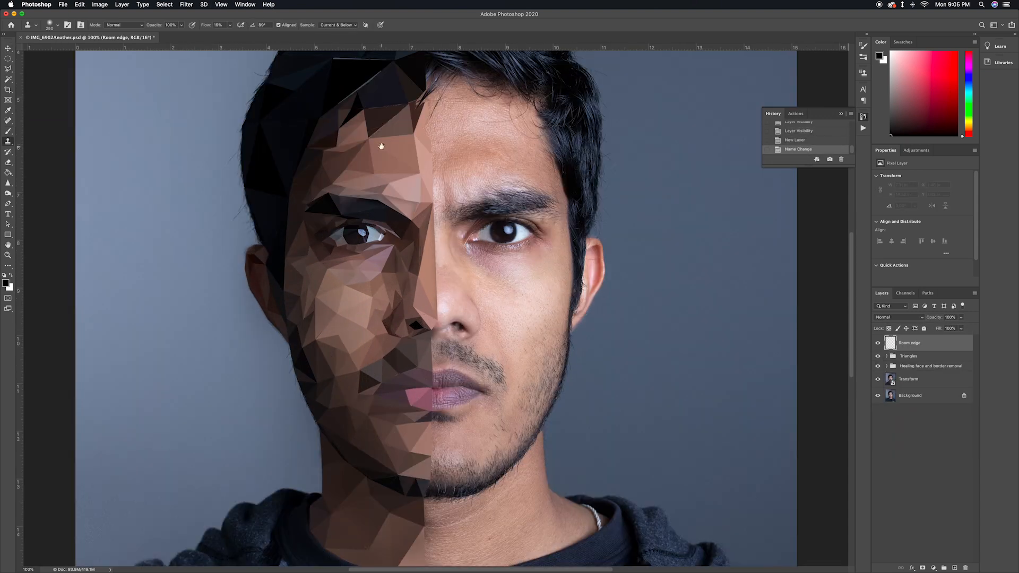
left_click_drag(438, 127, 428, 357)
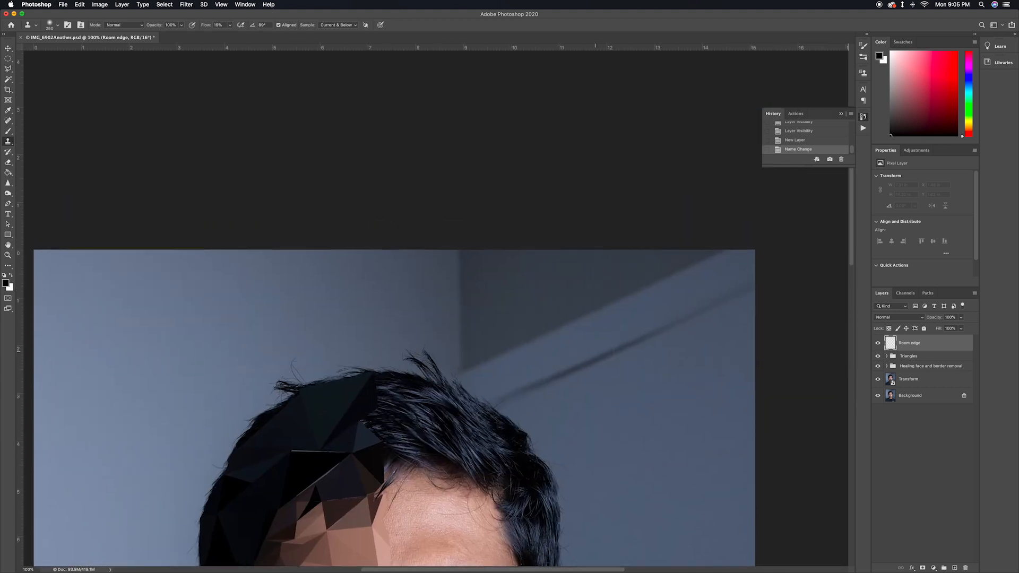
left_click_drag(637, 391, 545, 364)
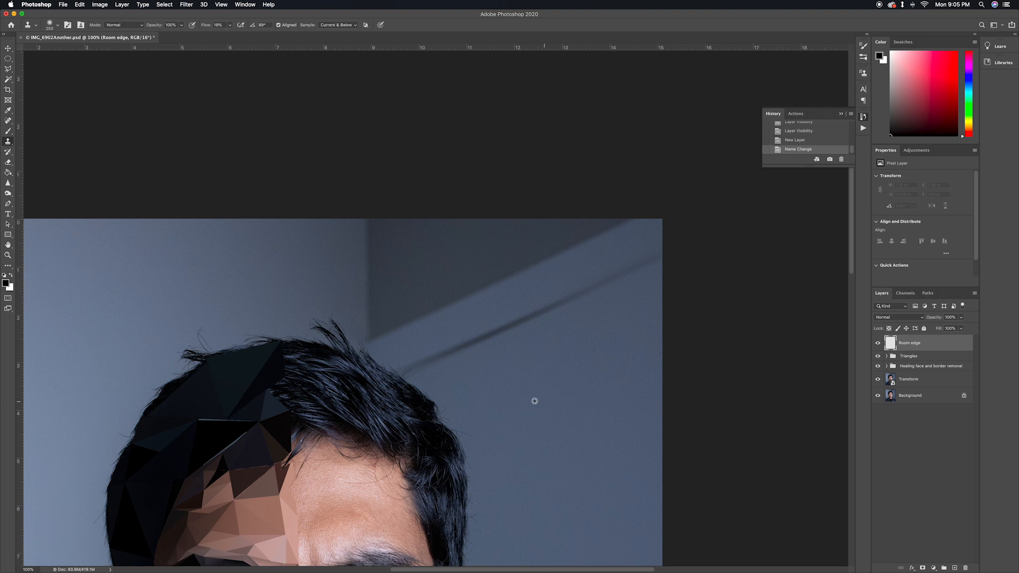
key("bracketright")
key("bracketright")
key("bracketright")
key("bracketright")
key("bracketright")
left_click(231, 27)
left_click_drag(230, 37, 246, 37)
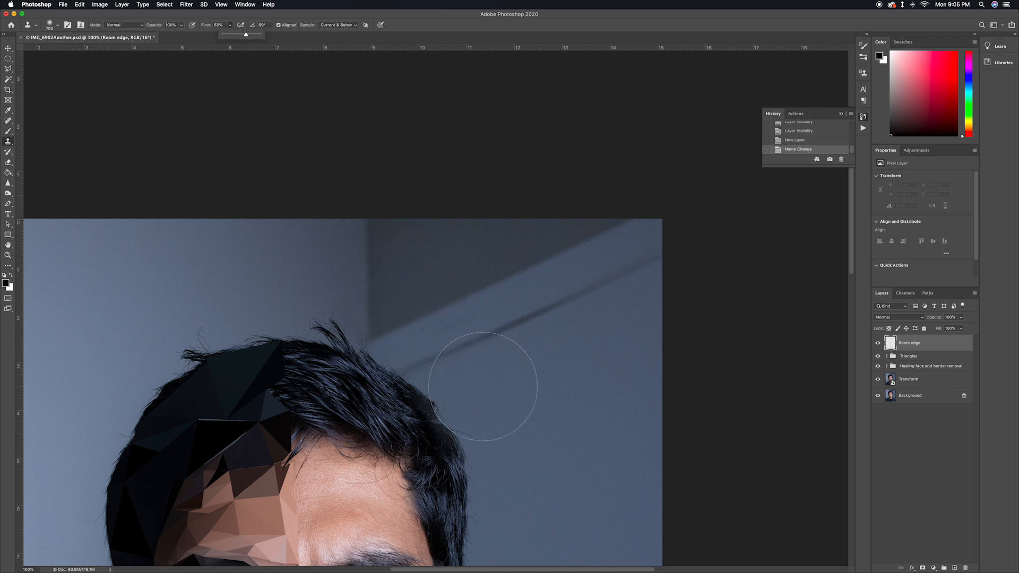
Clone plain wall over the dark upper wall area and diagonal edges beside the hair, undoing unsuitable strokes
left_click(484, 388, "alt")
mouse_move(586, 255)
left_mouse_down()
mouse_move(607, 304)
mouse_move(504, 292)
left_mouse_up()
left_click(548, 386, "alt")
key("super+z")
left_click_drag(476, 188, 476, 307)
key("super+z")
mouse_move(450, 273)
left_mouse_down()
mouse_move(457, 254)
mouse_move(446, 345)
left_mouse_up()
Reduce the Clone Stamp brush, set its flow to 30%, and clone wall tone along the vertical room edge above the head
key("bracketleft")
key("bracketleft")
key("bracketleft")
key("bracketleft")
key("shift+3")
left_click_drag(396, 297, 395, 322)
left_click(424, 354, "alt")
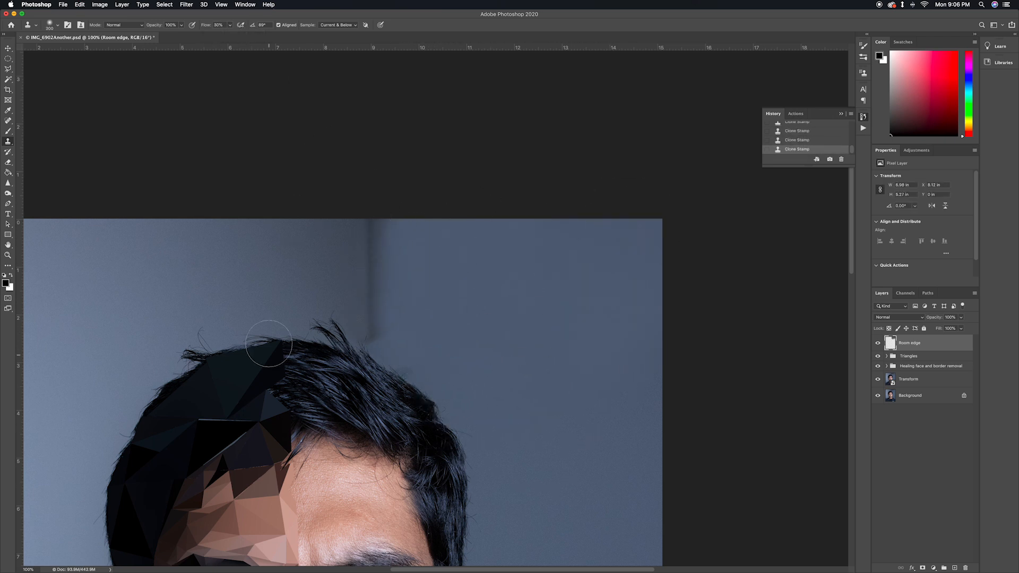
Clone wall tone over the vertical room edge above the hair, undoing and redoing the last stroke to compare
left_click_drag(269, 350, 464, 247)
left_click(567, 120, "alt")
left_click_drag(483, 111, 484, 204)
left_click(684, 149, "alt")
mouse_move(564, 126)
left_mouse_down()
mouse_move(572, 212)
mouse_move(537, 175)
left_mouse_up()
mouse_move(448, 185)
left_mouse_down()
mouse_move(391, 159)
mouse_move(382, 123)
left_mouse_up()
key("super+z")
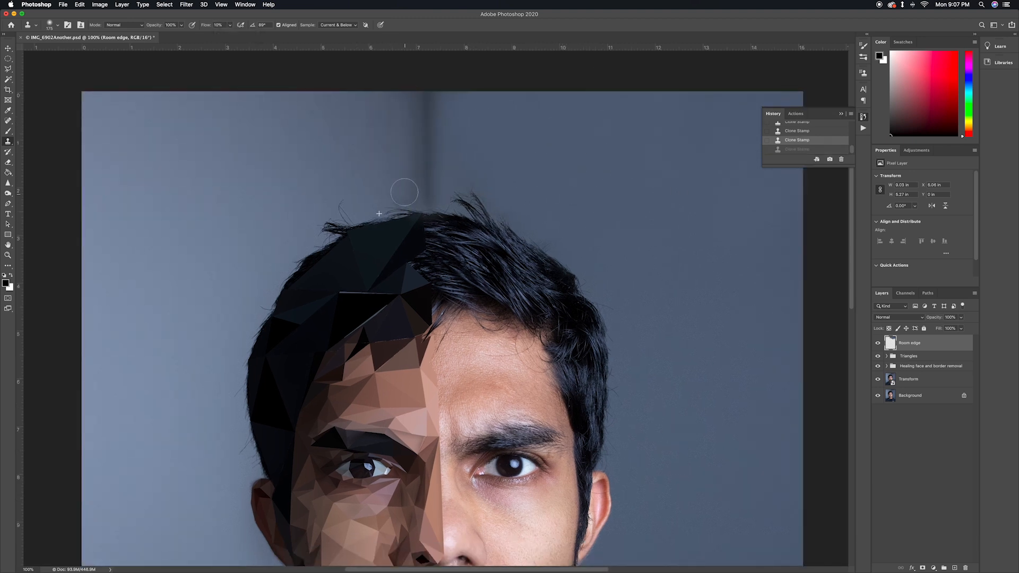
key("super+z")
Set the Clone Stamp flow to 10%, shrink the brush to 80, and retouch the room edge just above the hair
left_click_drag(403, 159, 419, 106)
key("shift+1")
key("bracketleft")
key("bracketleft")
key("bracketleft")
key("super+minus")
key("super+plus")
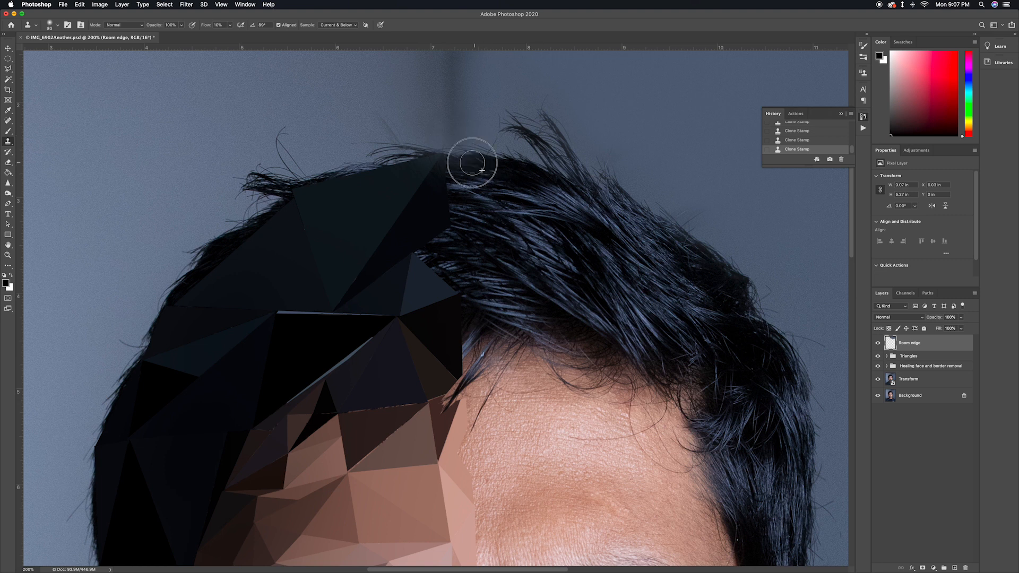
Delete the Room edge layer and toggle the Triangles group's visibility to compare the face with and without it
key("super+minus")
key("super+minus")
key("super+minus")
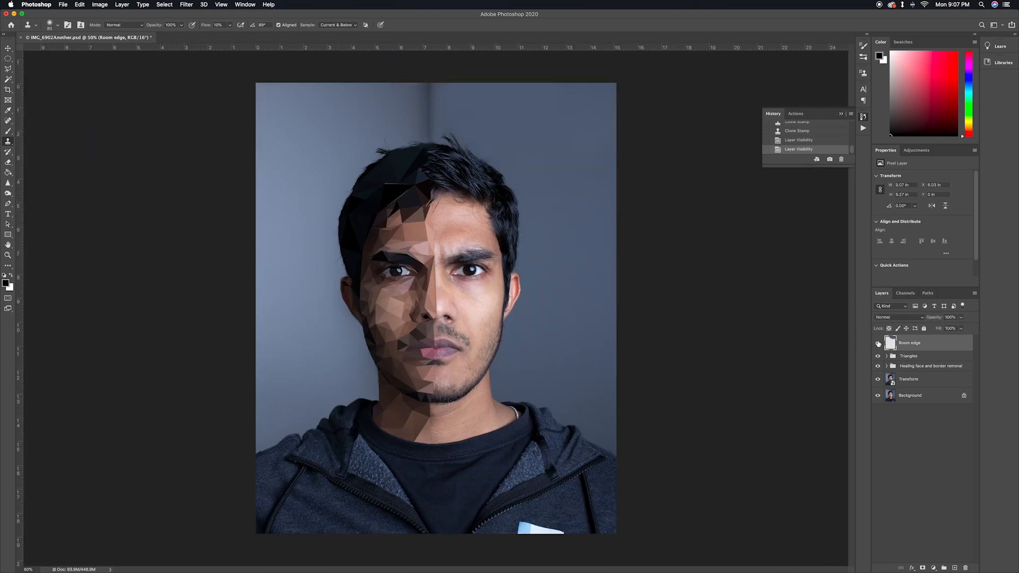
left_click(912, 345)
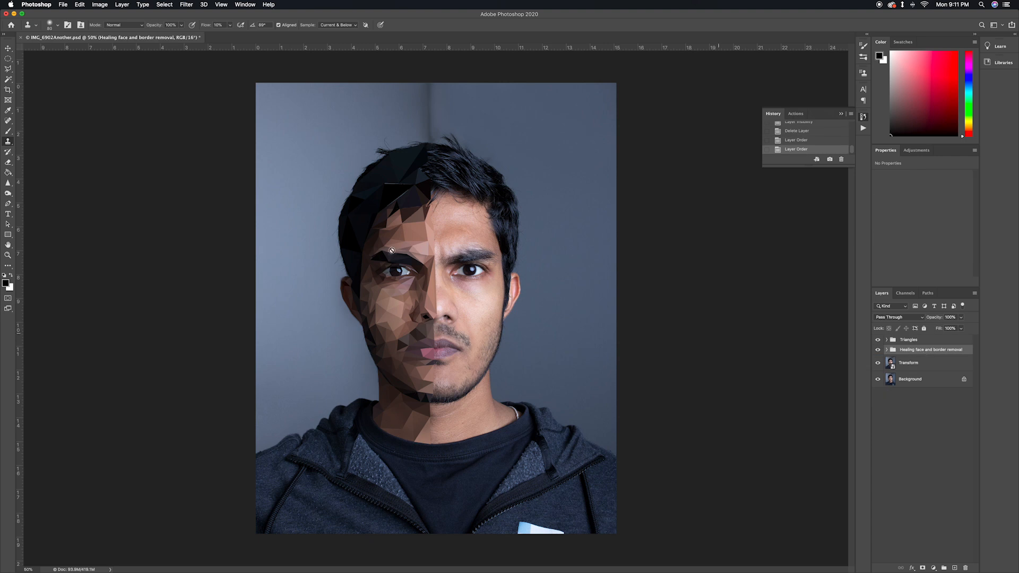
left_click(877, 339)
left_click(877, 339)
Create a new layer named "Border remove" and place it directly beneath the Triangles group
left_click(899, 340)
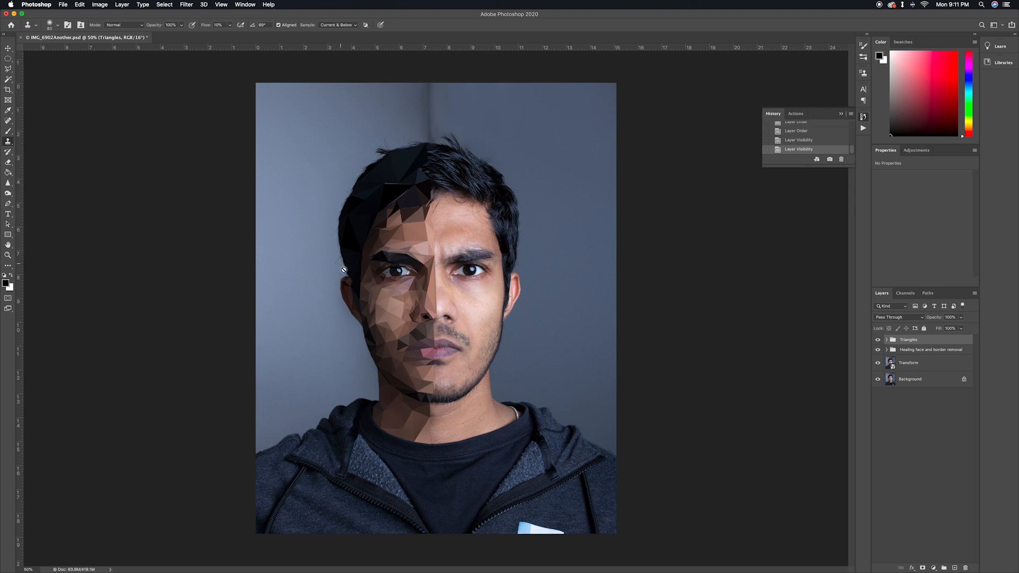
left_click(954, 568)
double_click(904, 344)
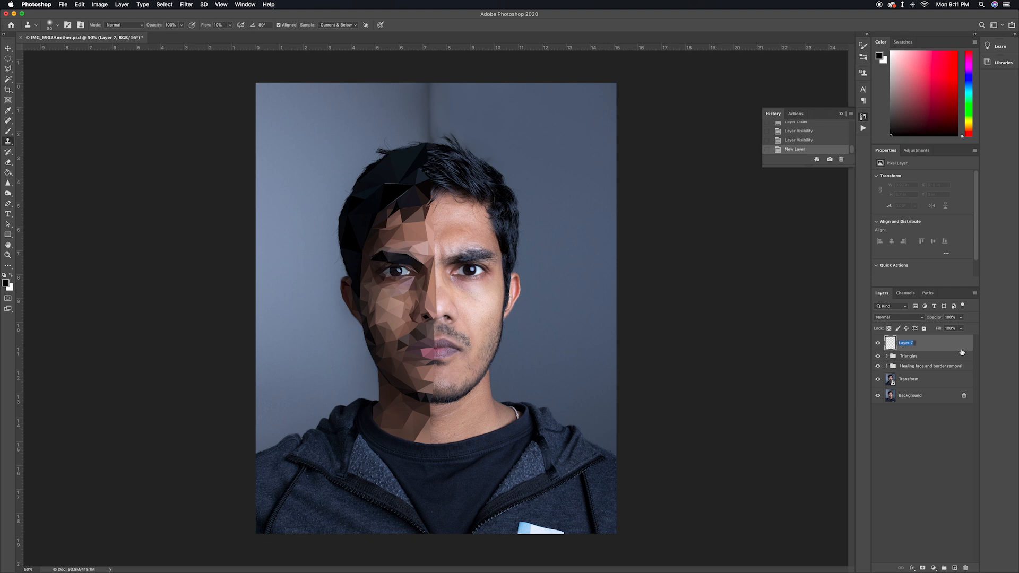
key("Return")
key("super+=")
left_click_drag(358, 173, 398, 313)
key("super+[")
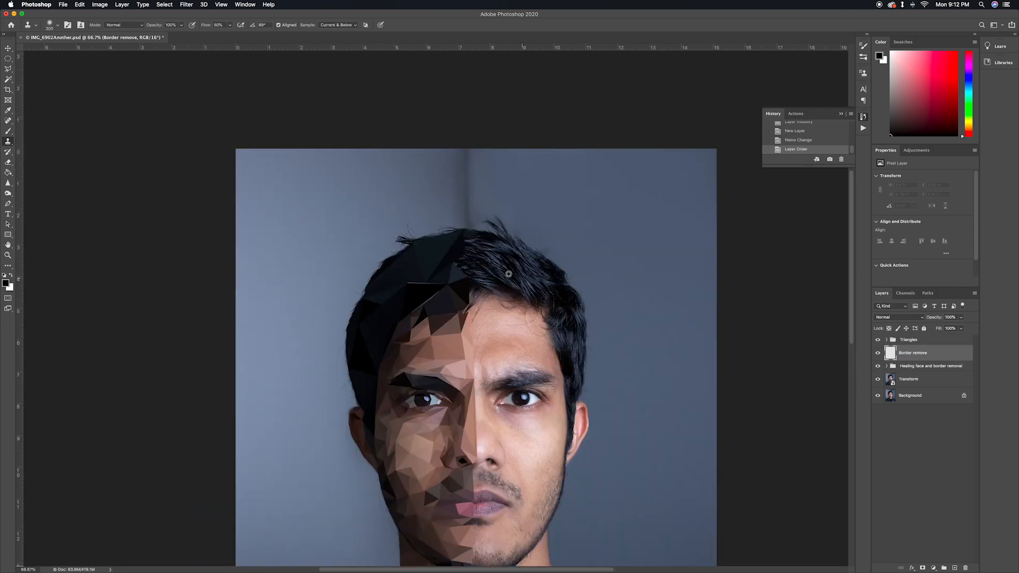
Enlarge the Clone Stamp brush, set its flow to 50%, and clone wall over the stray hair outside the low-poly hair outline
key("]")
key("]")
key("]")
key("]")
key("]")
key("]")
key("]")
key("]")
key("shift+5")
mouse_move(445, 228)
left_mouse_down()
mouse_move(385, 237)
mouse_move(449, 226)
mouse_move(389, 251)
mouse_move(353, 300)
mouse_move(349, 356)
mouse_move(350, 333)
mouse_move(339, 404)
left_mouse_up()
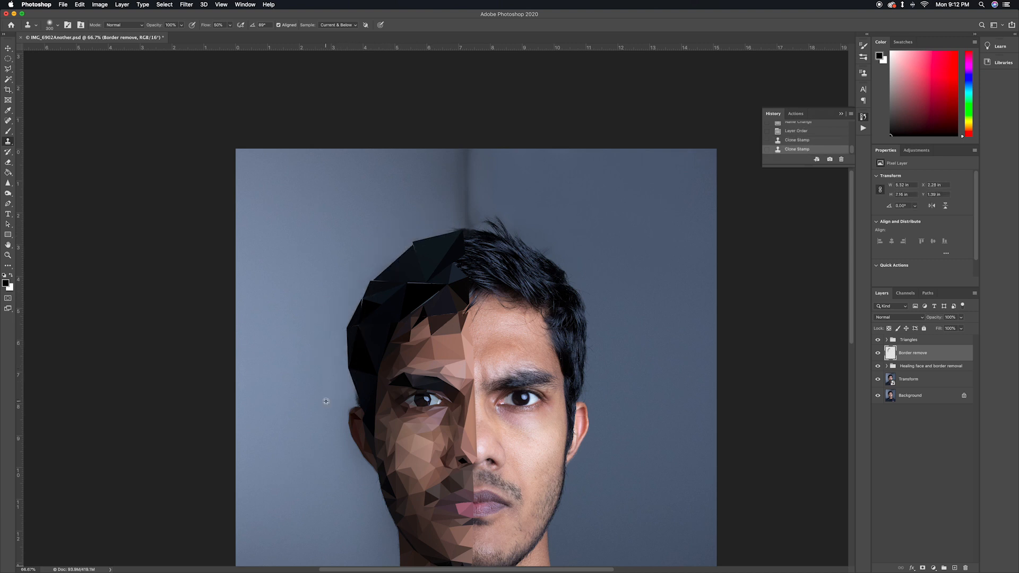
Clone wall tone along the ear, cheek and jaw border on the low-poly side of the face
left_click_drag(340, 449, 338, 451)
mouse_move(337, 451)
left_mouse_down()
mouse_move(324, 404)
mouse_move(345, 418)
mouse_move(352, 462)
left_mouse_up()
left_click(316, 378, "alt")
scroll(352, 462, "down", 3)
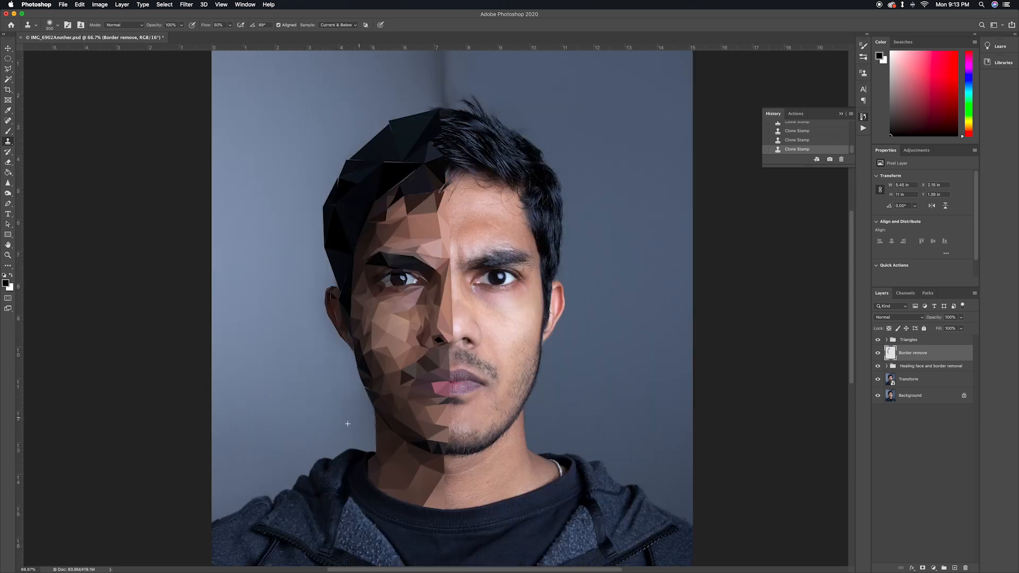
scroll(347, 424, "up", 2)
scroll(347, 423, "down", 2)
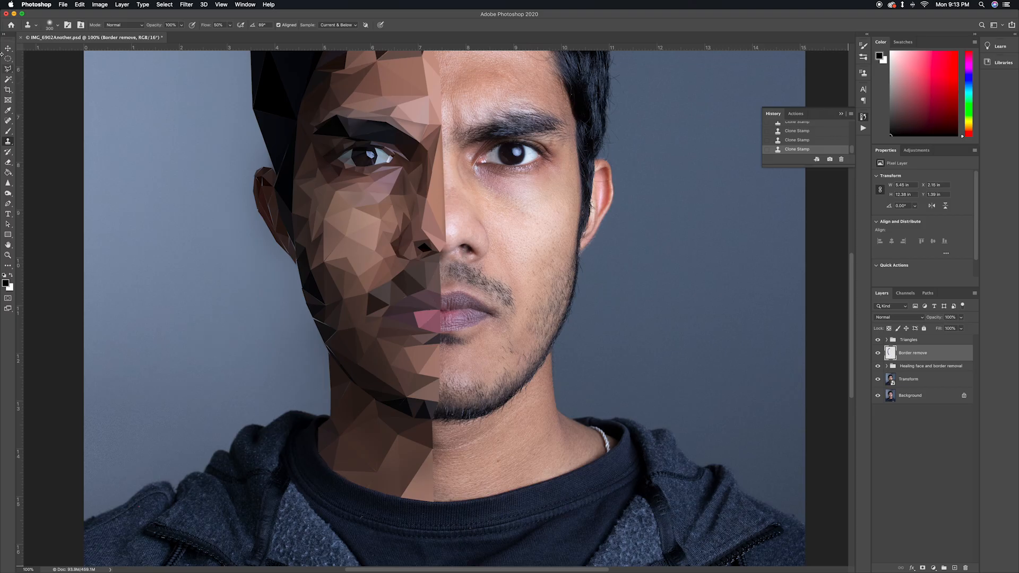
Check the cleaned low-poly outline, choose the Polygonal Lasso, and move the Border remove layer into the Healing face and border removal group
key("v")
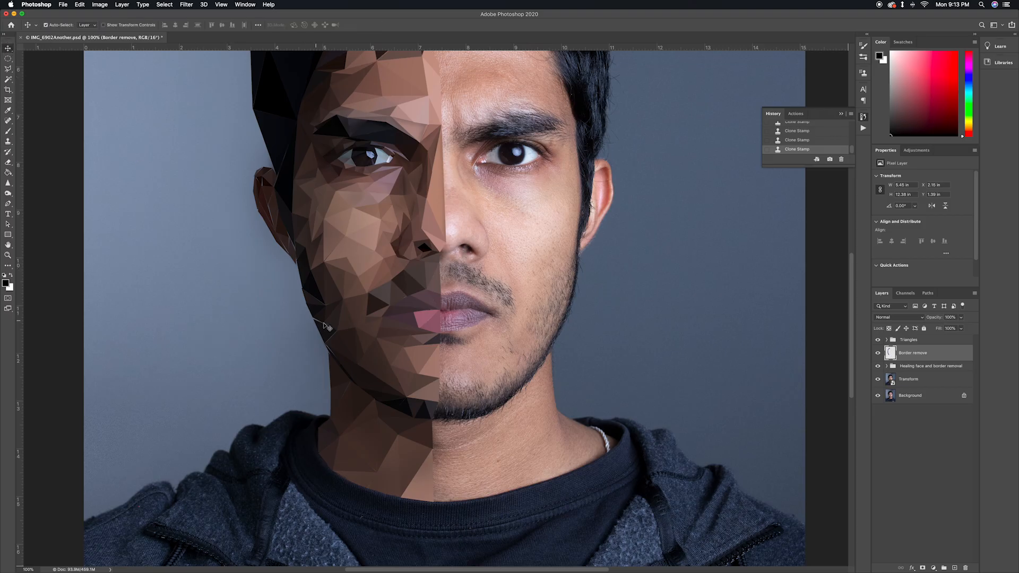
left_click_drag(296, 205, 382, 312)
left_click_drag(391, 216, 418, 258)
key("super+r")
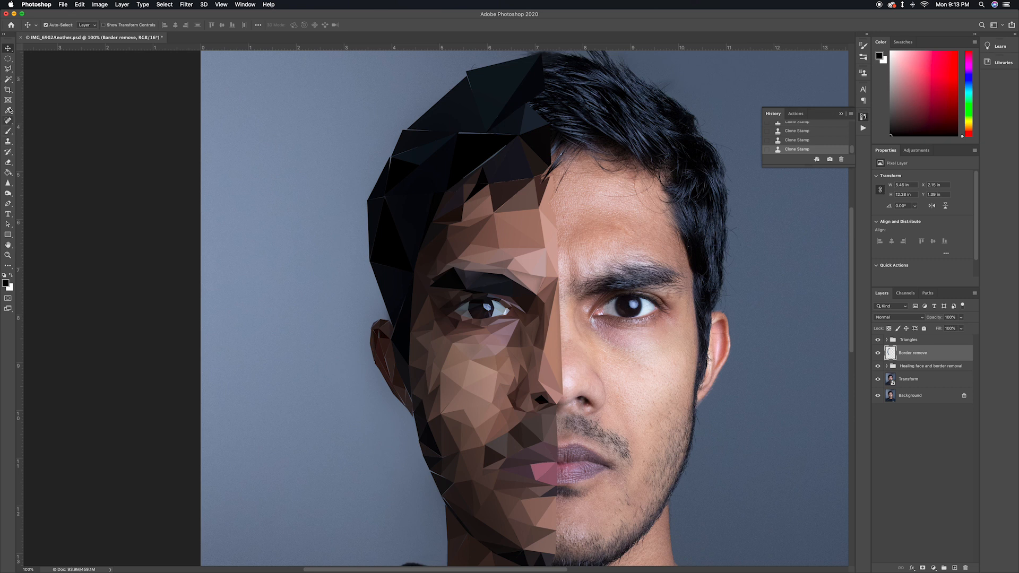
key("l")
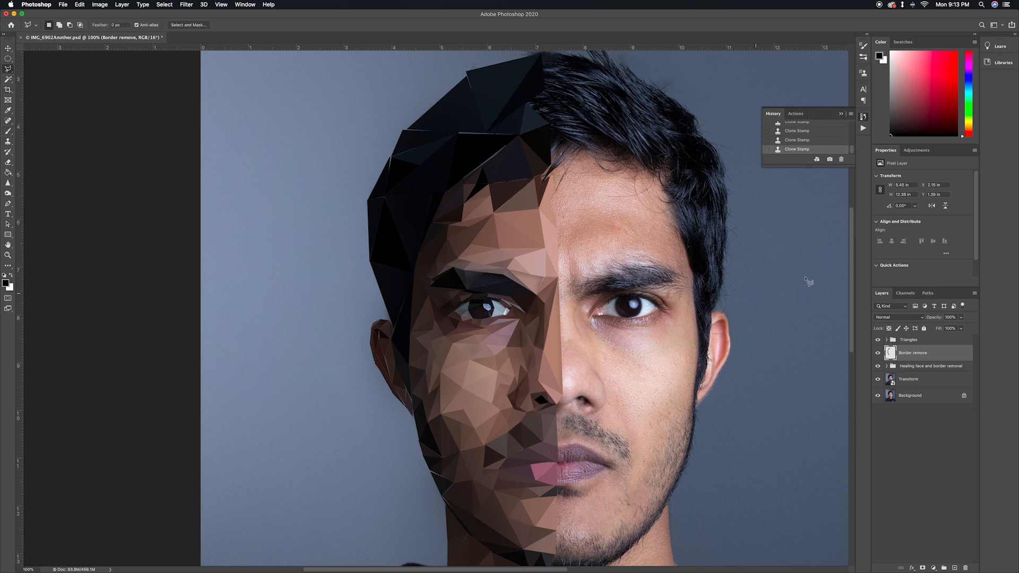
left_click_drag(916, 353, 915, 367)
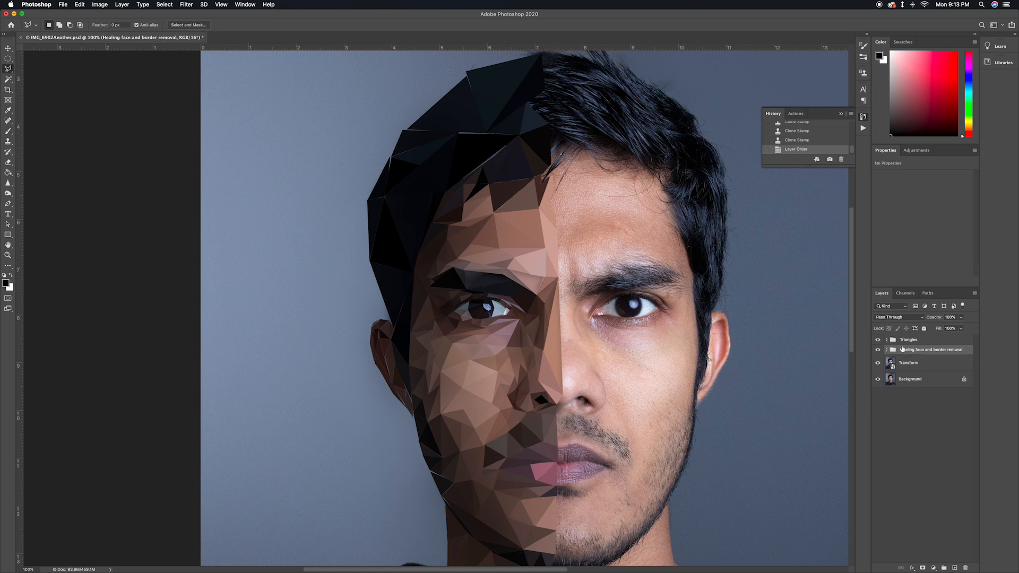
Create a new layer named "falling pieces" and move it to the top of the Triangles group
left_click(954, 568)
double_click(903, 353)
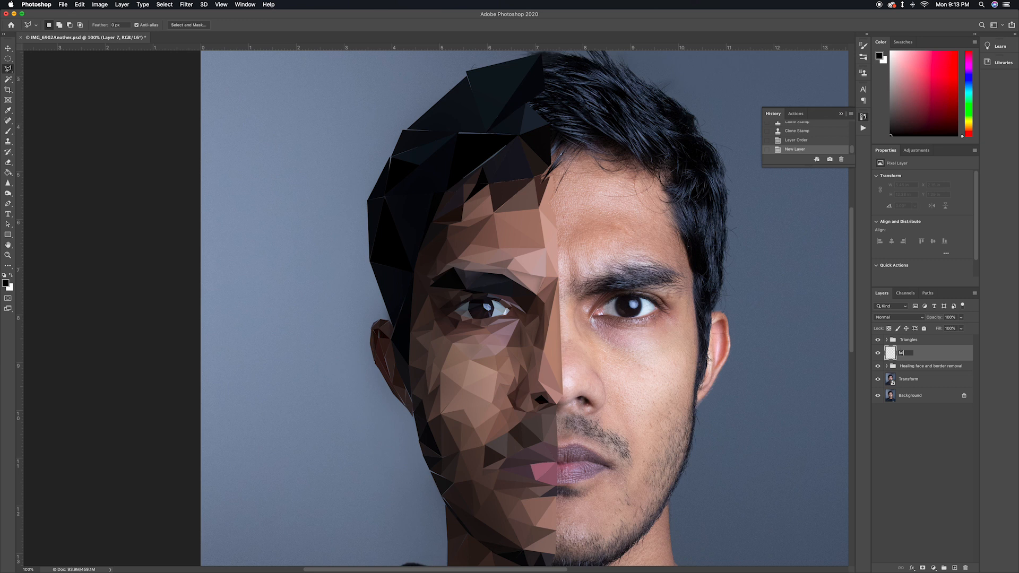
key("Return")
left_click_drag(915, 359, 911, 342)
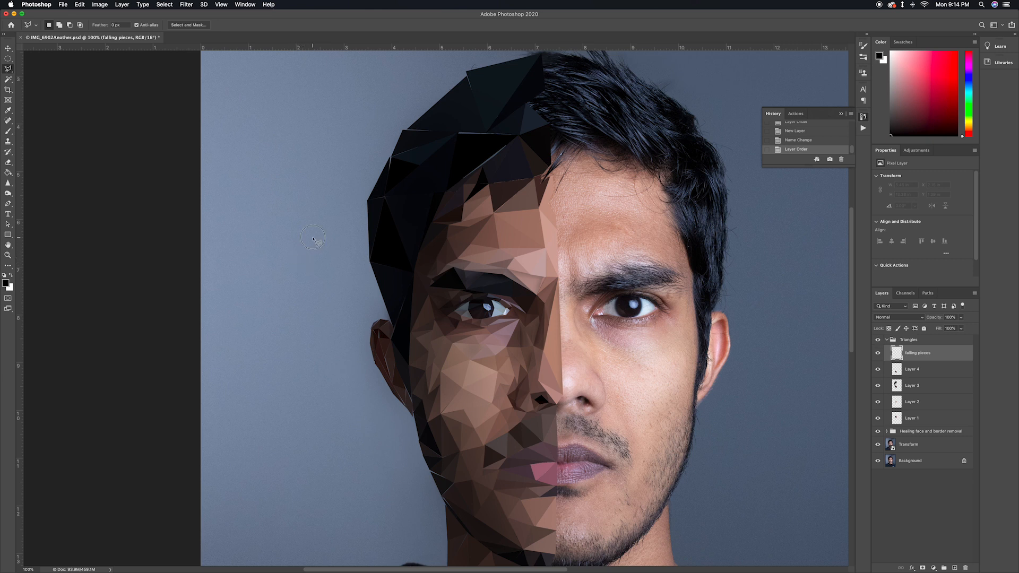
Draw a thin triangular selection on the wall beside the low-poly hair and fill it with a dark tone sampled from the eyebrow
left_click(322, 268)
left_click(314, 237)
key("g")
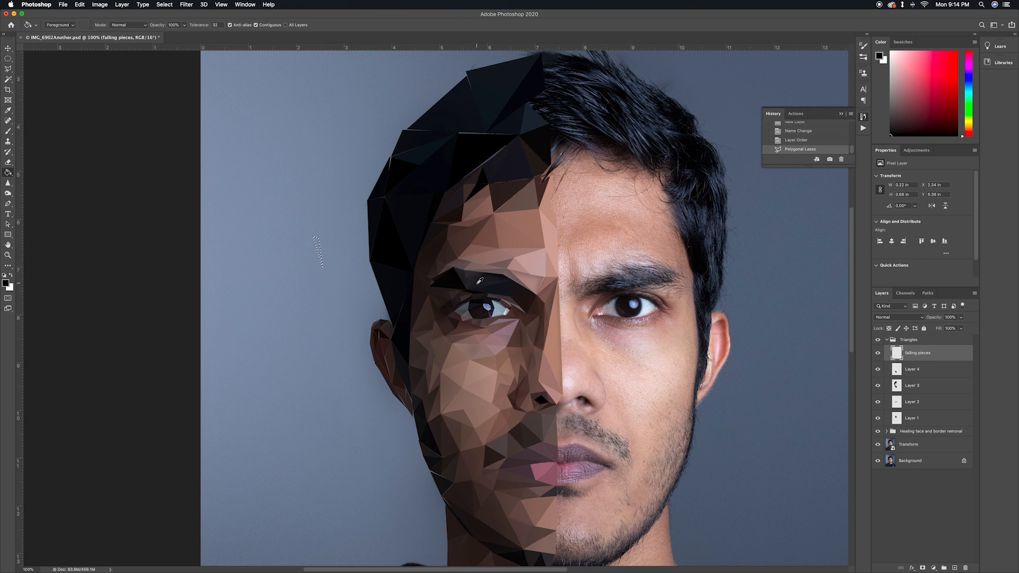
left_click(471, 275, "alt")
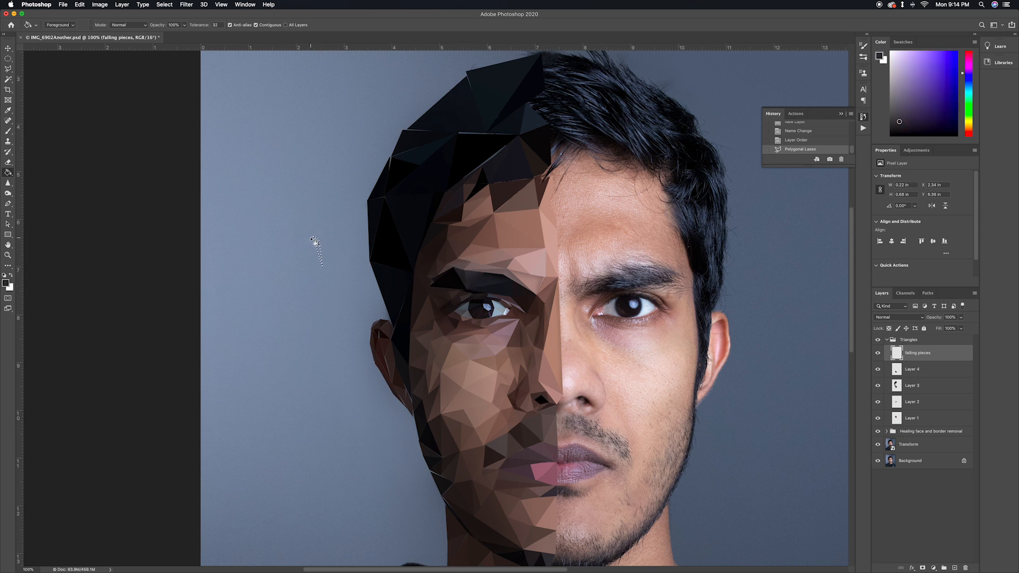
left_click(317, 242)
key("super+d")
Add a skin-toned sliver beside the ear and small pale blue and brown triangles farther out, each filled with a sampled tone
key("l")
left_click(311, 314)
left_click(343, 348)
left_click(325, 319)
left_click(311, 315)
left_click(278, 276)
left_click(270, 280)
left_click(275, 279)
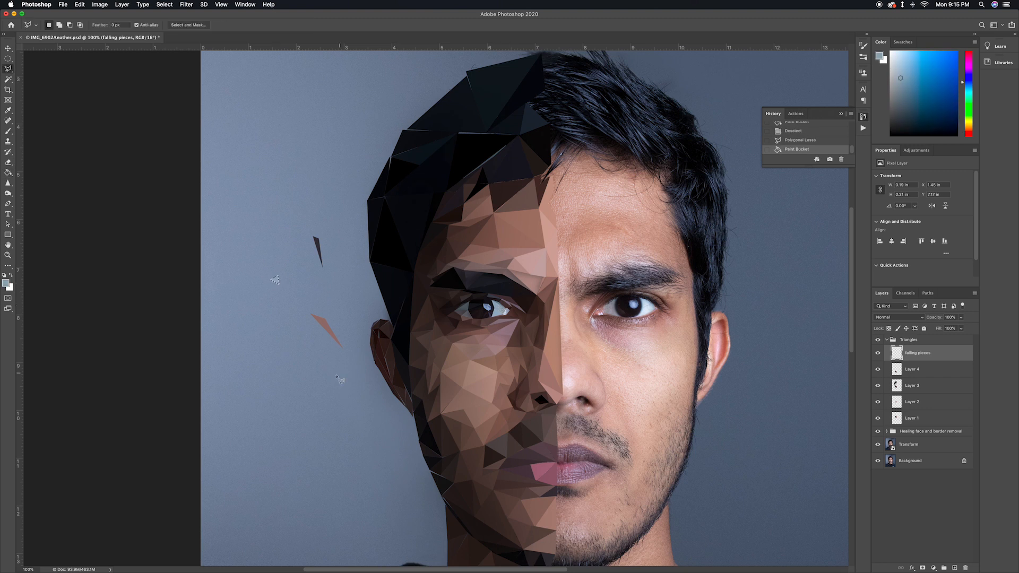
left_click(289, 252)
key("super+d")
Add a tiny piece beside the jaw and a long thin triangle above the low-poly hair, filled with a sampled dark hair tone
left_click(393, 513)
left_click(406, 522)
left_click(394, 521)
scroll(473, 516, "up", 5)
left_click(415, 94)
left_click(362, 131)
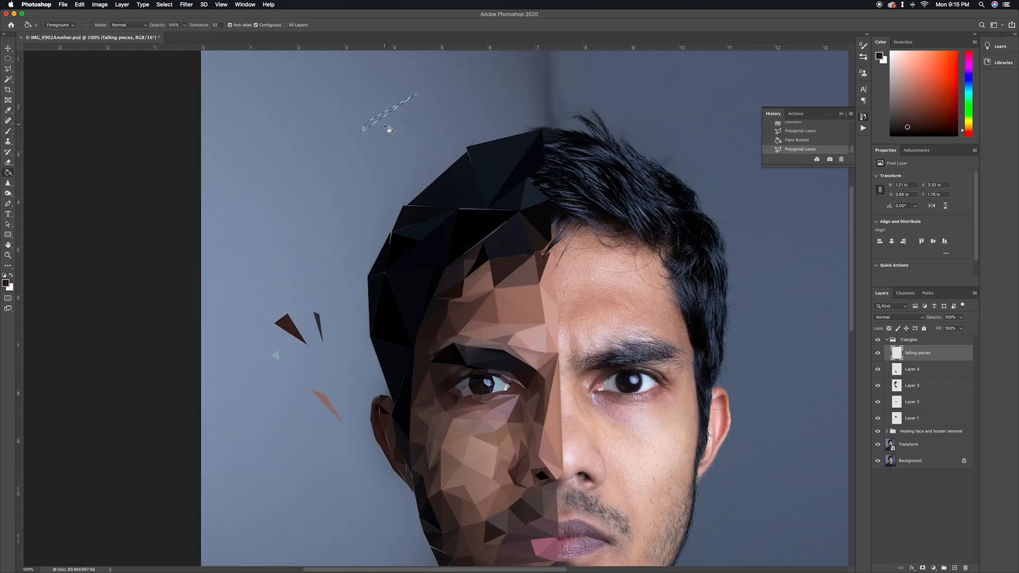
left_click(526, 245, "alt")
left_click(380, 118)
Scatter more small triangles in sampled tones around the low-poly side of the head
key("l")
left_click(356, 189)
left_click(364, 182)
key("super+minus")
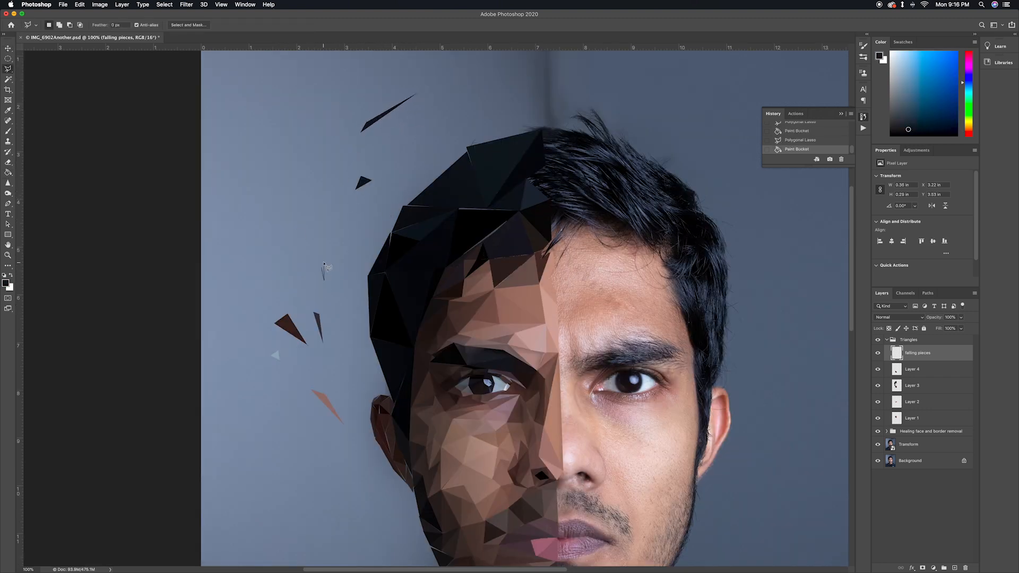
key("super+minus")
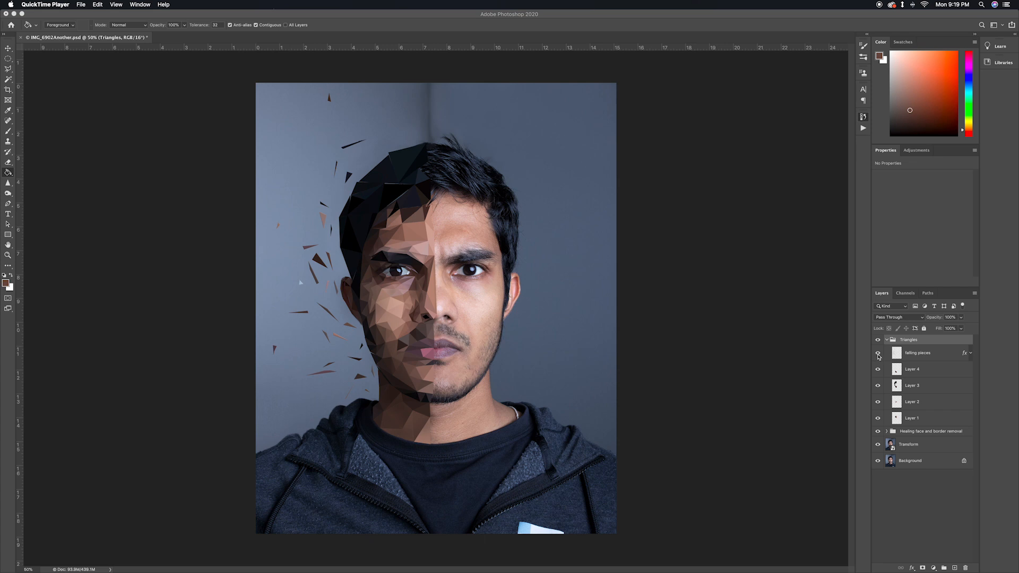
Compare the image with and without the falling pieces, and apply an Inner Bevel style Bevel & Emboss effect to their layer
left_click(878, 354)
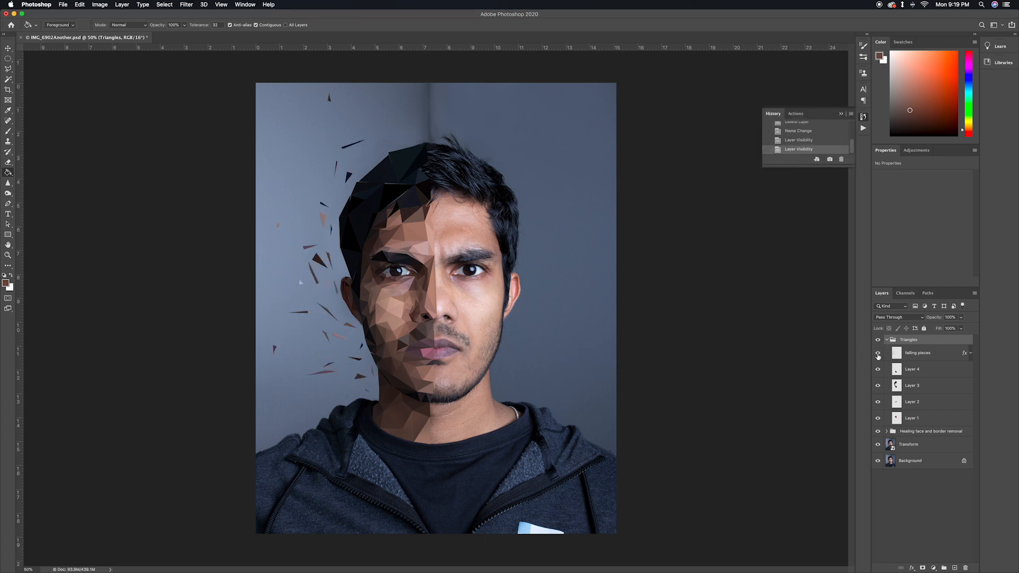
left_click(938, 353)
double_click(939, 354)
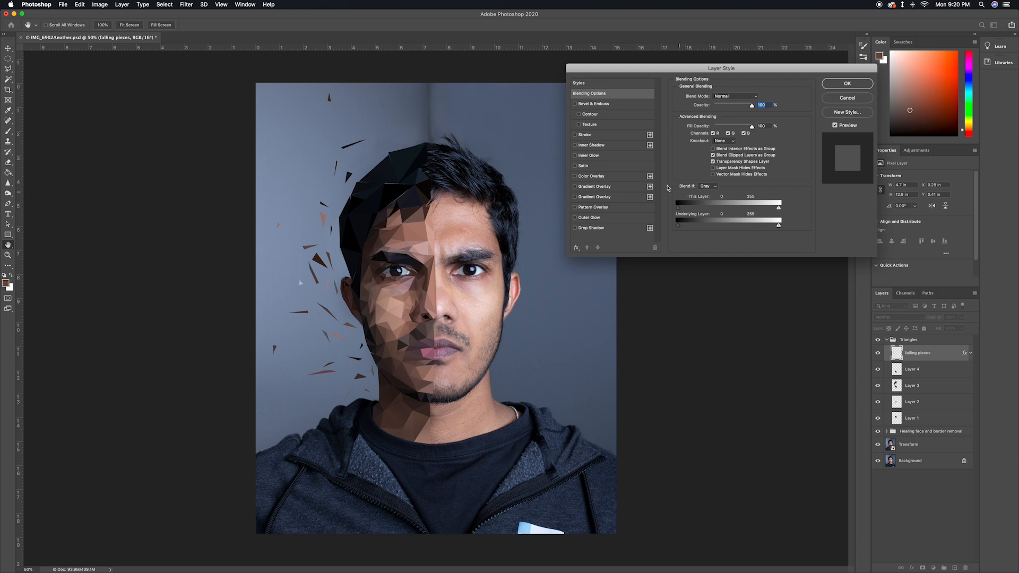
left_click(576, 103)
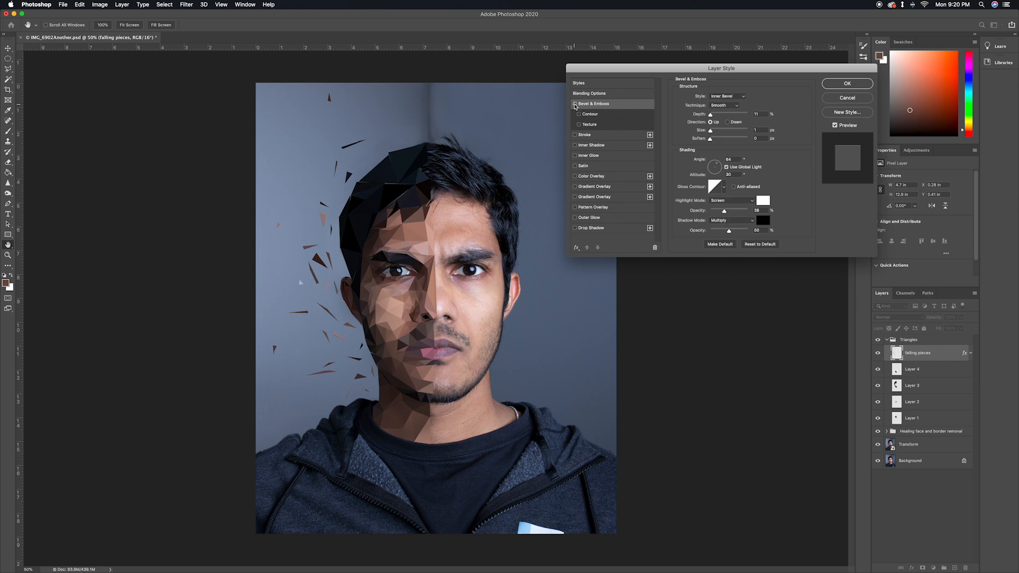
left_click(574, 104)
left_click(574, 103)
left_click(848, 84)
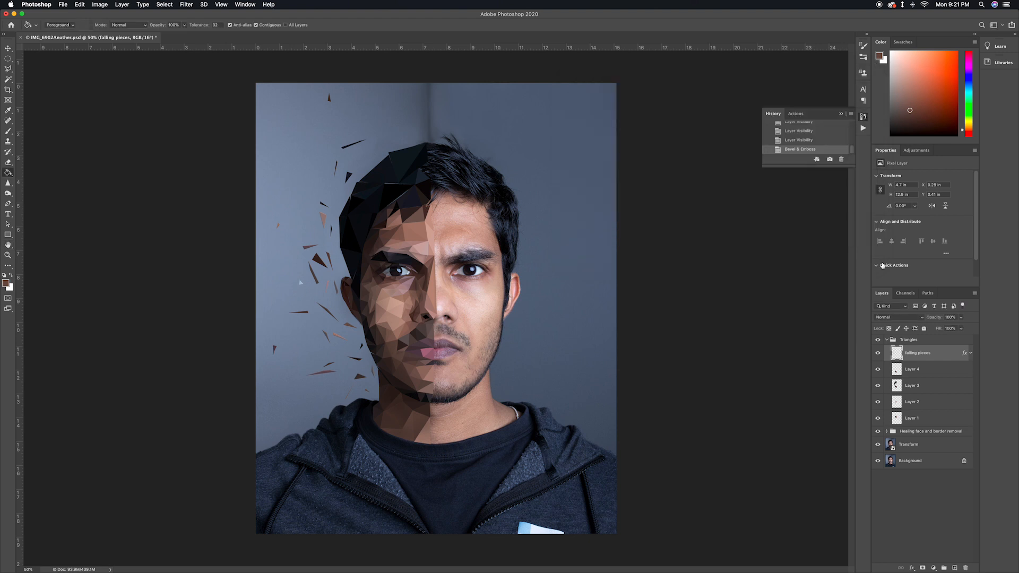
Duplicate the Triangles group, the Healing face and border removal group and the Transform layer, and merge the copies into one layer
left_click(887, 341)
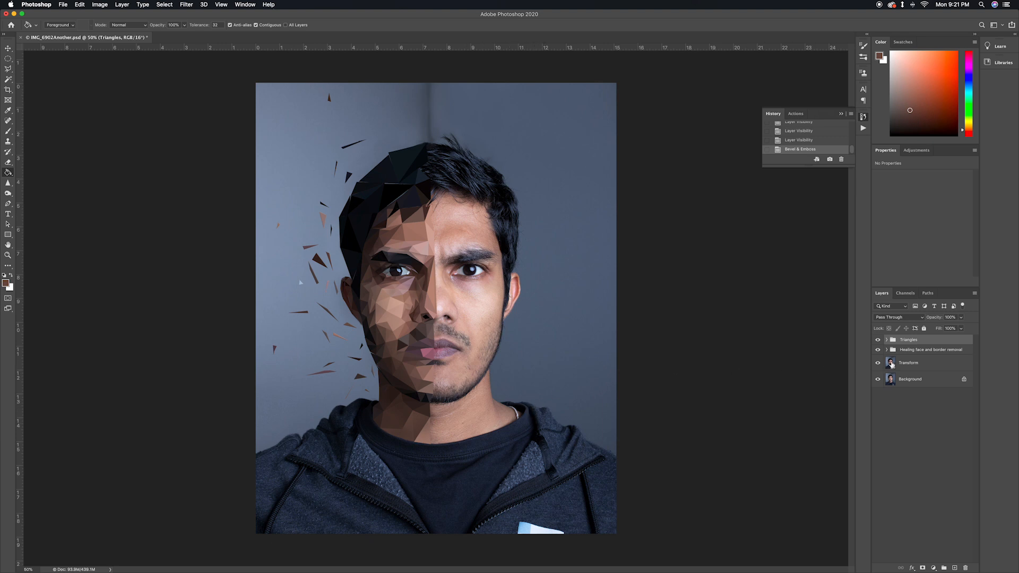
left_click(898, 363, "super")
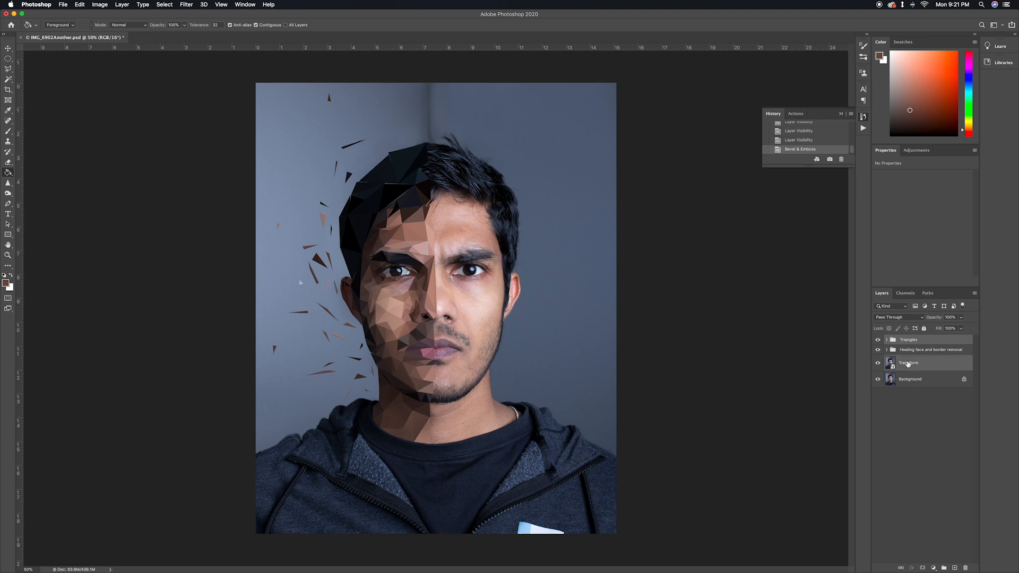
left_click(907, 353, "super")
key("super+j")
key("super+e")
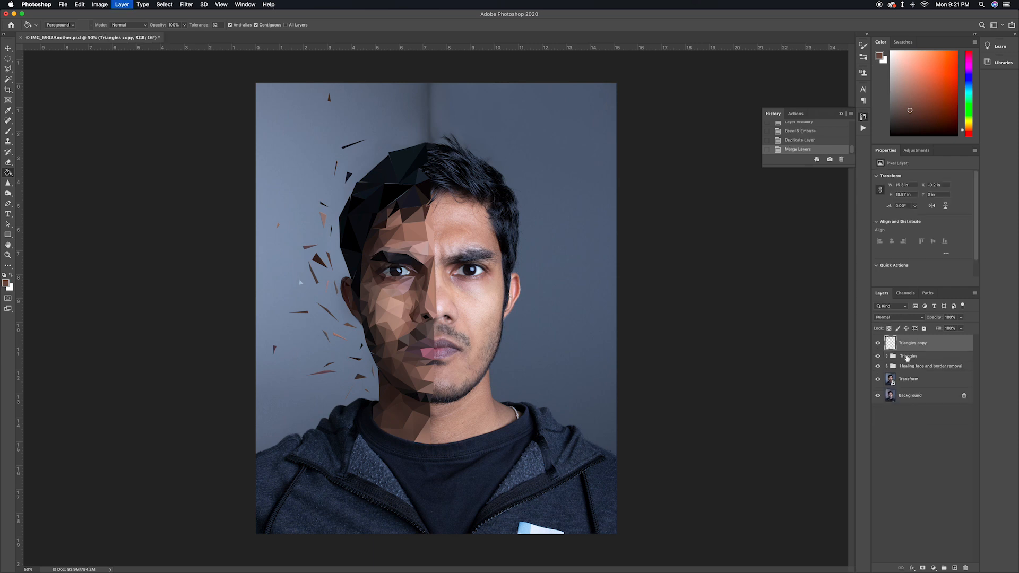
Convert the merged layer to a smart object and rename it "Merged and filters"
right_click(908, 346)
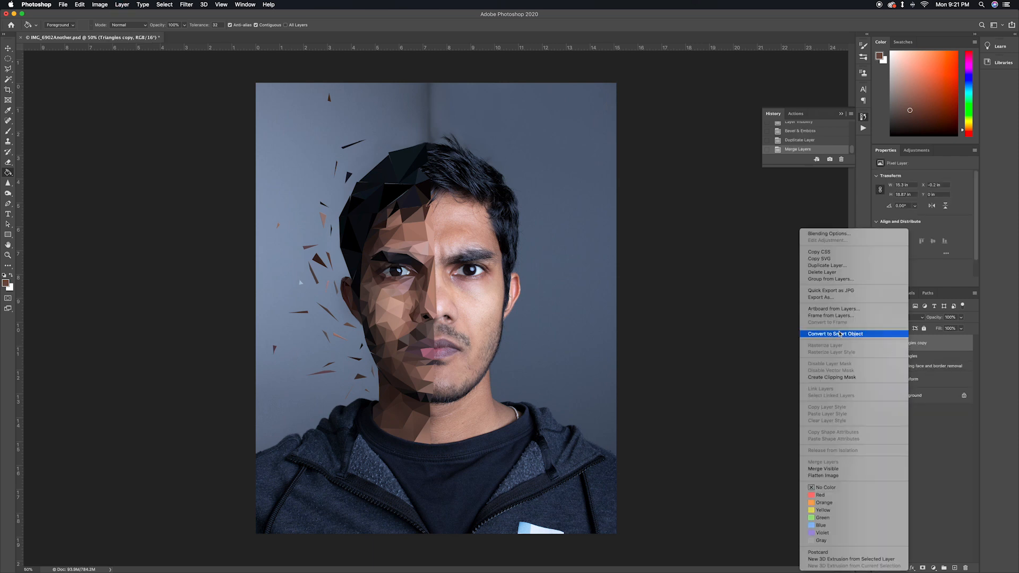
left_click(897, 333)
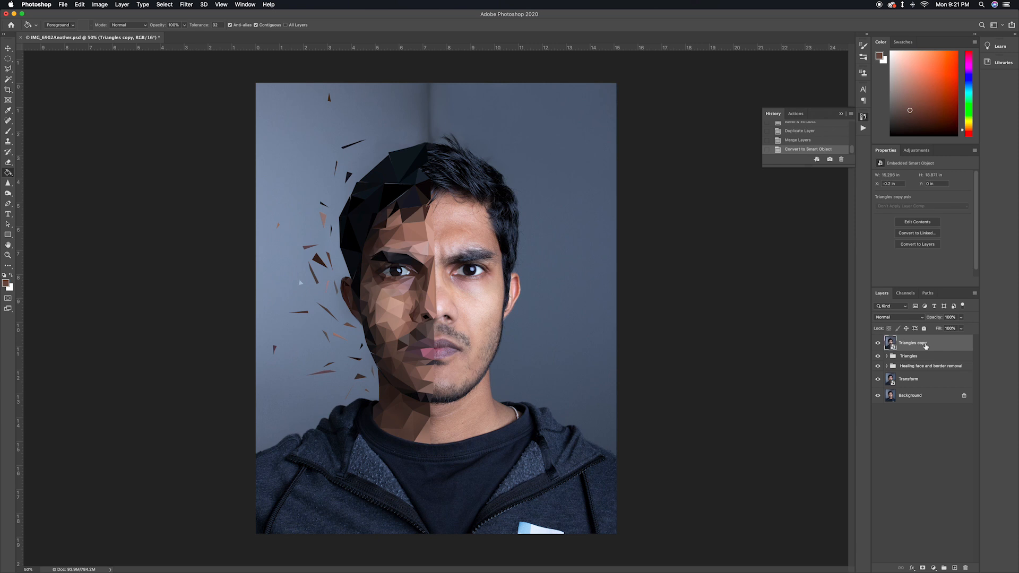
double_click(910, 343)
type("Merged and filters")
key("Return")
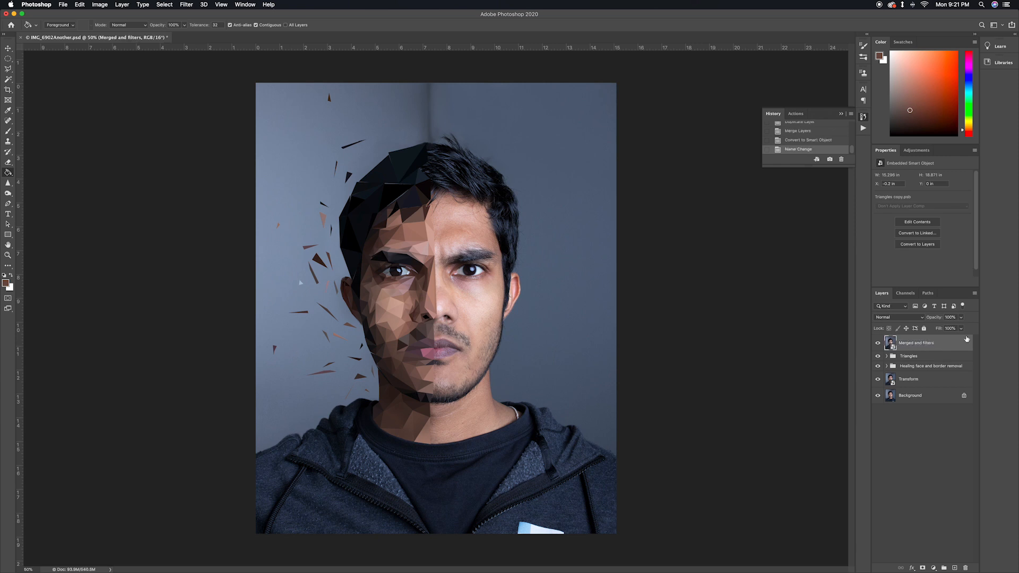
Open the merged layer in the Camera Raw Filter and set Clarity to +24, Whites to +20 and Blacks to -41
left_click(186, 5)
left_click(212, 57)
left_click_drag(908, 298, 919, 299)
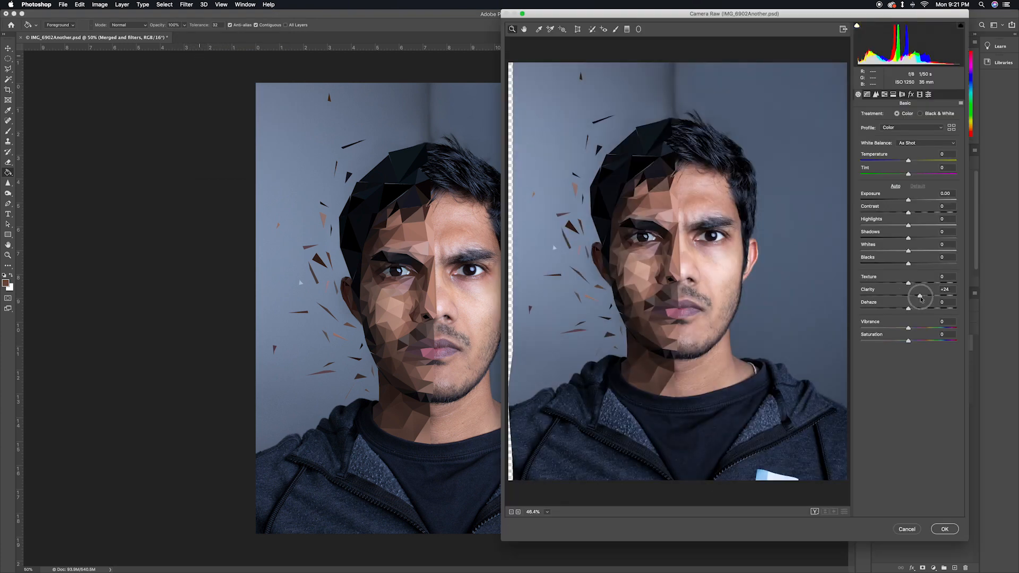
mouse_move(908, 263)
left_mouse_down()
mouse_move(886, 265)
mouse_move(917, 254)
left_mouse_up()
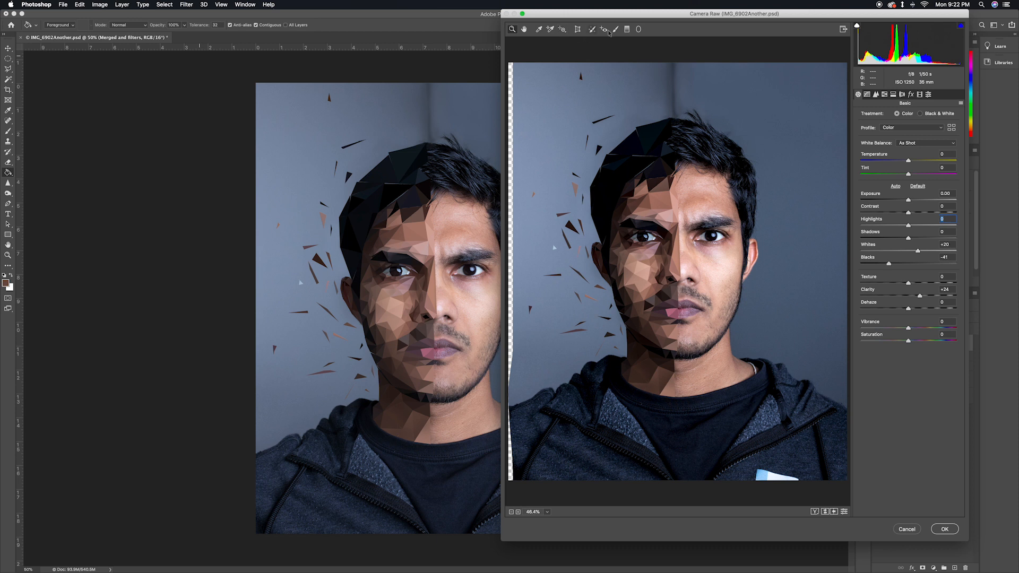
Add shadow, midtone and highlight points to the RGB point curve, apply the filter, and compare the merged layer hidden and shown
left_click(866, 94)
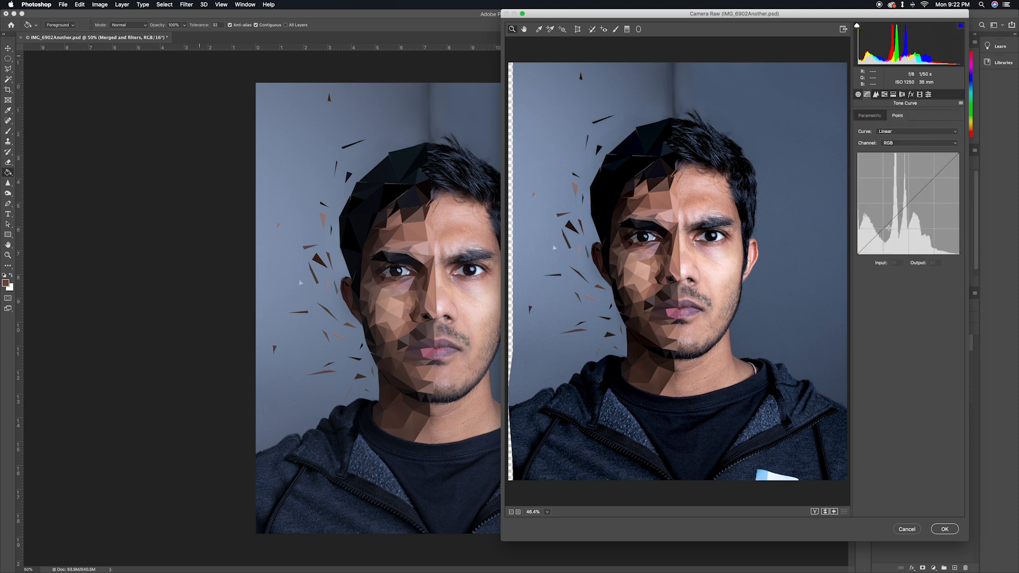
left_click_drag(877, 235, 877, 236)
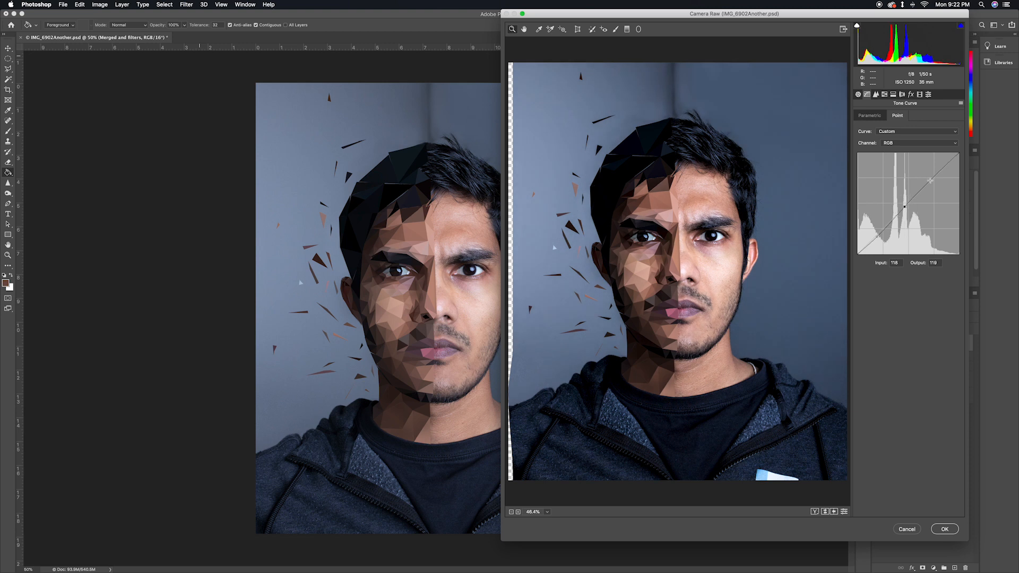
left_click_drag(930, 181, 929, 180)
left_click(944, 529)
left_click(878, 344)
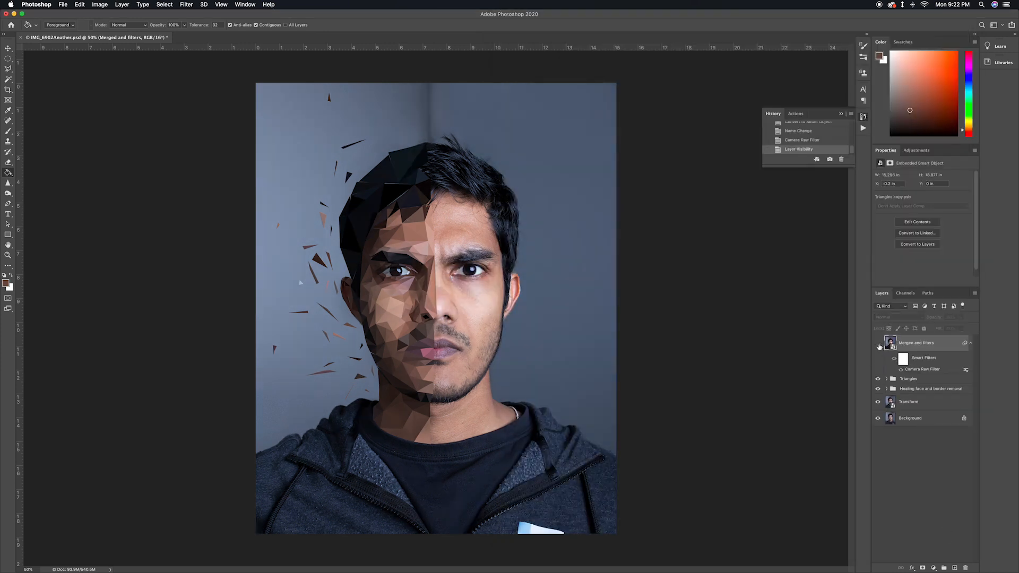
left_click(878, 344)
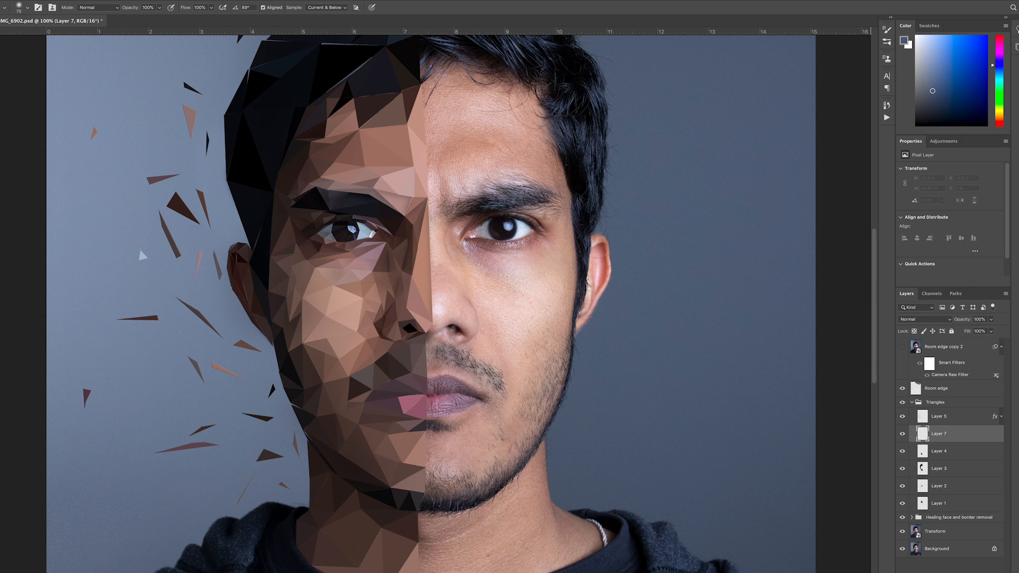
Draw small triangles filled with sampled tones across the face's centre line at the chin and beside the nose on Layer 7
key("l")
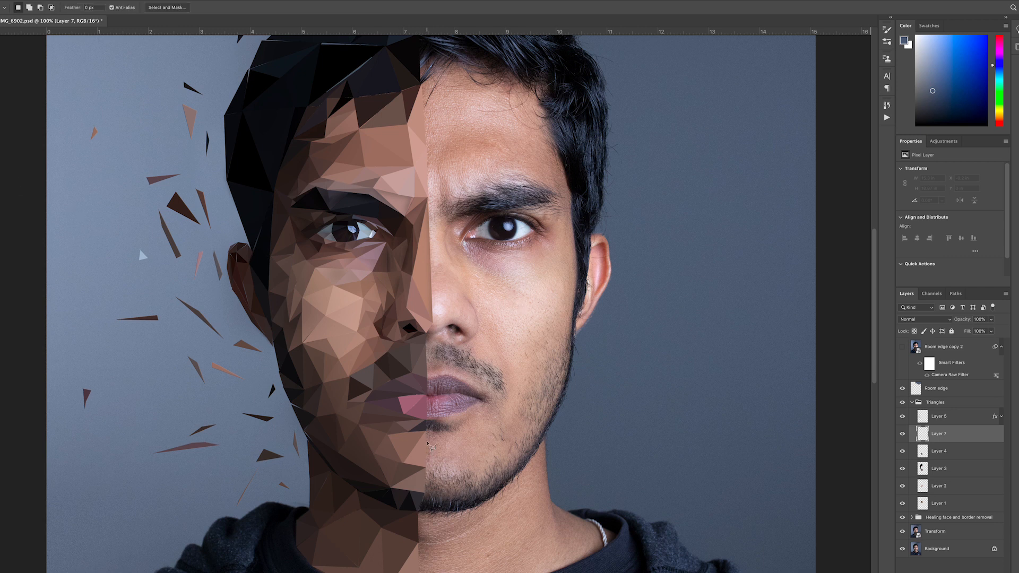
left_click(425, 440)
left_click(439, 471)
key("g")
left_click(426, 504)
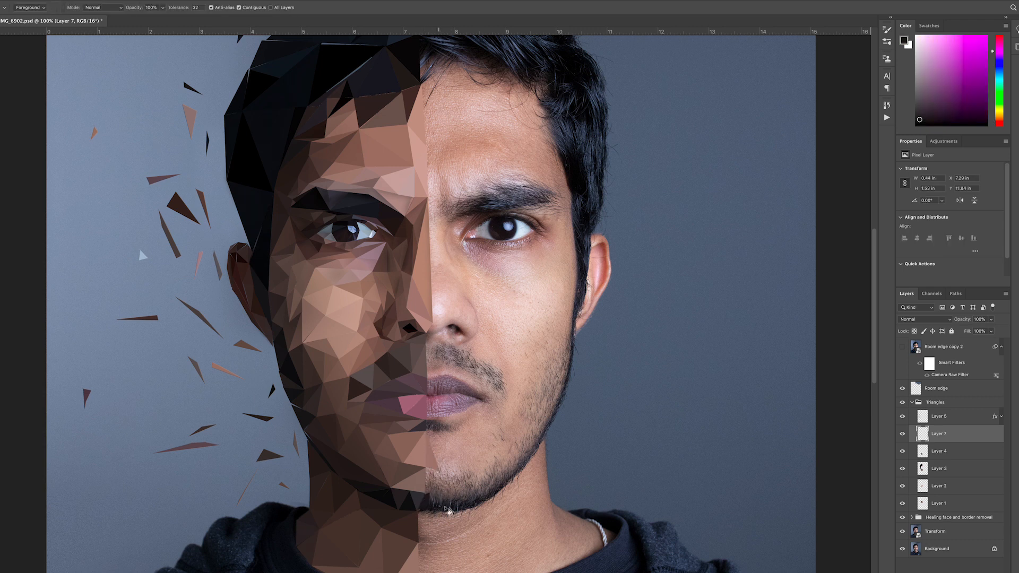
scroll(433, 319, "up", 3)
left_click(432, 322)
left_click(443, 327)
left_click(433, 350)
left_click(437, 332)
Break up the straight forehead edge with skin-toned triangles, including one near the hairline on Layer 3
key("l")
left_click(434, 194)
left_click(429, 257)
key("g")
key("l")
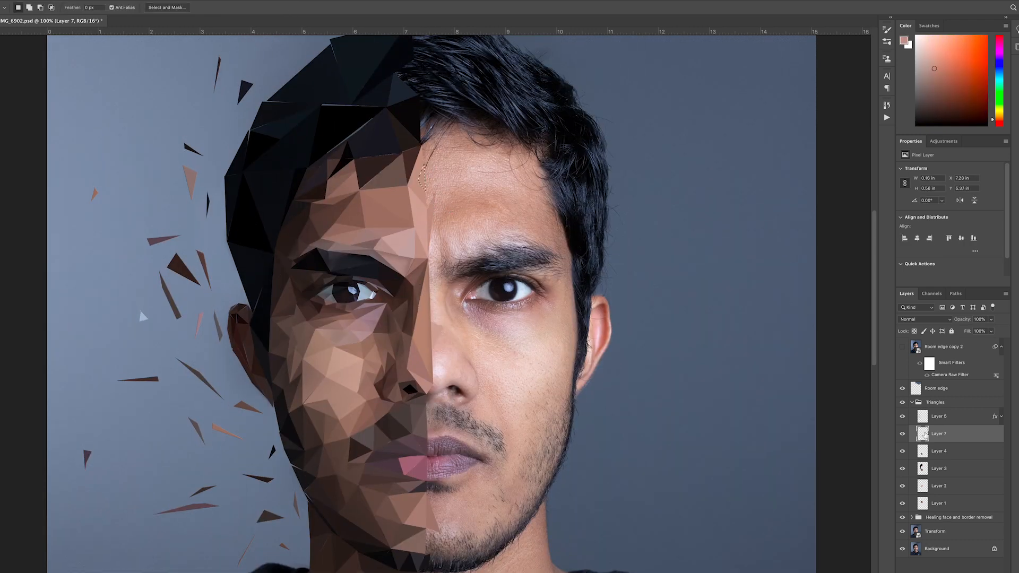
left_click(939, 469)
left_click(420, 140)
left_click(407, 154)
key("g")
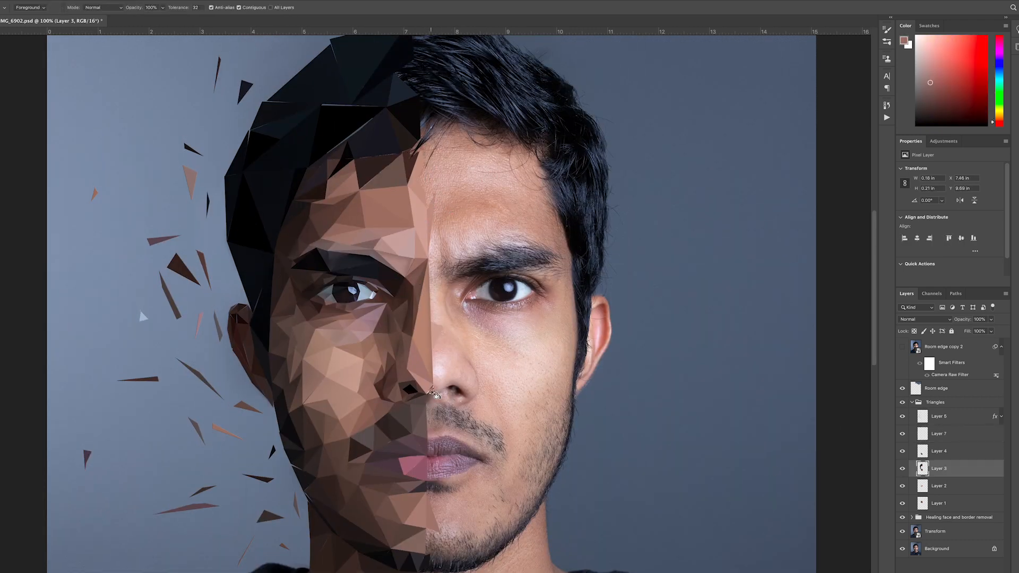
Fill small triangles in sampled tones along the centre line between the nose and the lips
key("l")
left_click(426, 400)
left_click(432, 413)
left_click(427, 428)
key("g")
key("l")
left_click(427, 441)
key("g")
key("l")
key("g")
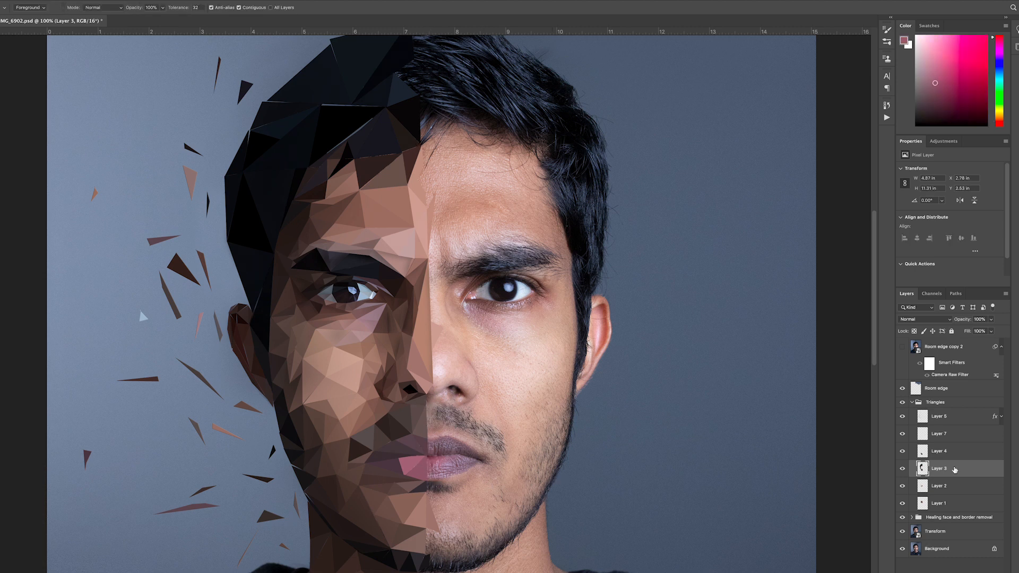
Return to Layer 7 and fill a small triangle in a sampled tone just beneath the nose
left_click(954, 434)
key("l")
left_click(434, 386)
key("g")
left_click(431, 393)
key("l")
Reshape the centre-line triangles in Liquify with a size 45 brush over an All Layers backdrop, and give Layer 7 a Drop Shadow
key("super+shift+x")
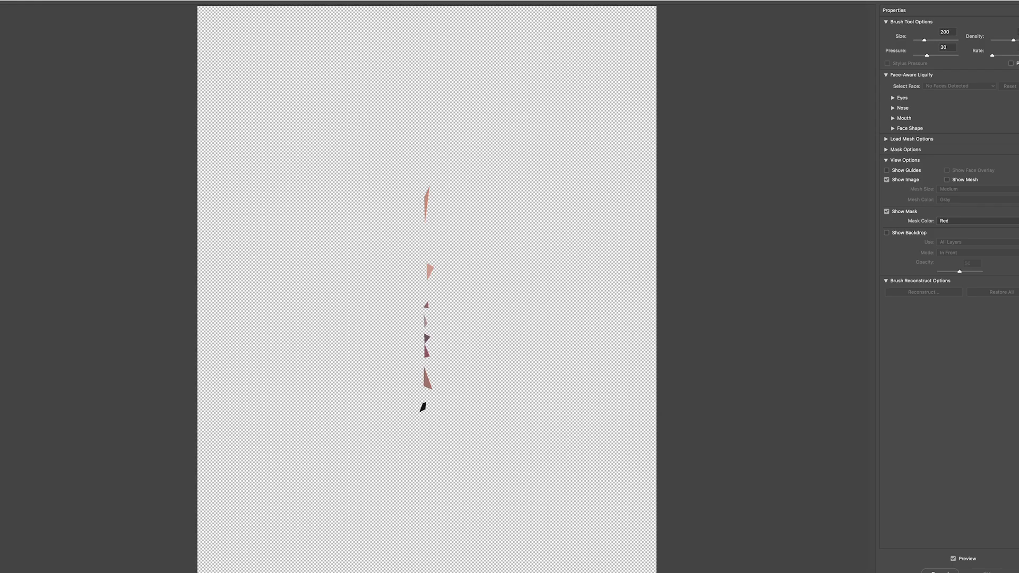
key("bracketright")
key("bracketright")
key("bracketright")
key("bracketright")
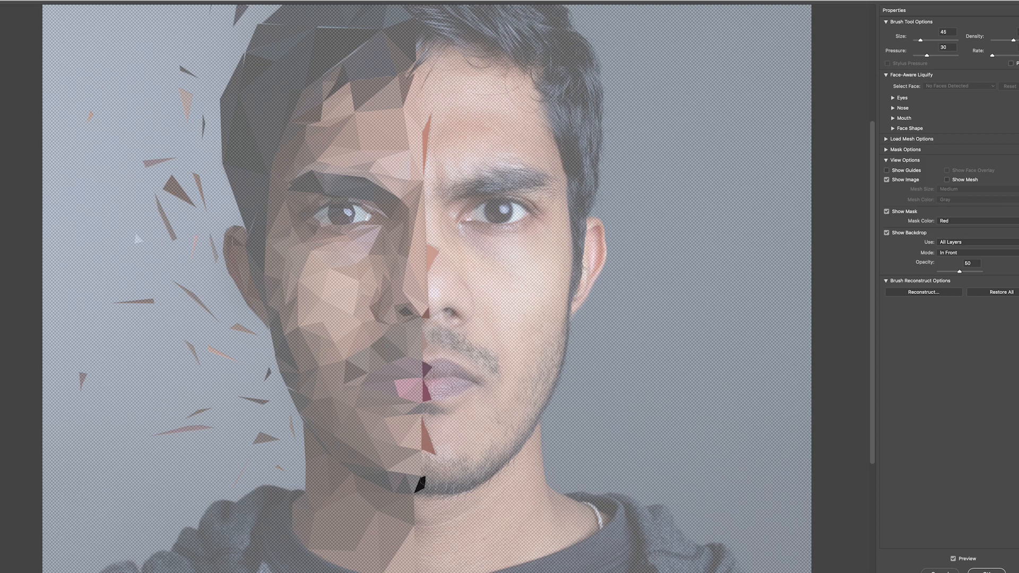
left_click_drag(426, 429, 431, 427)
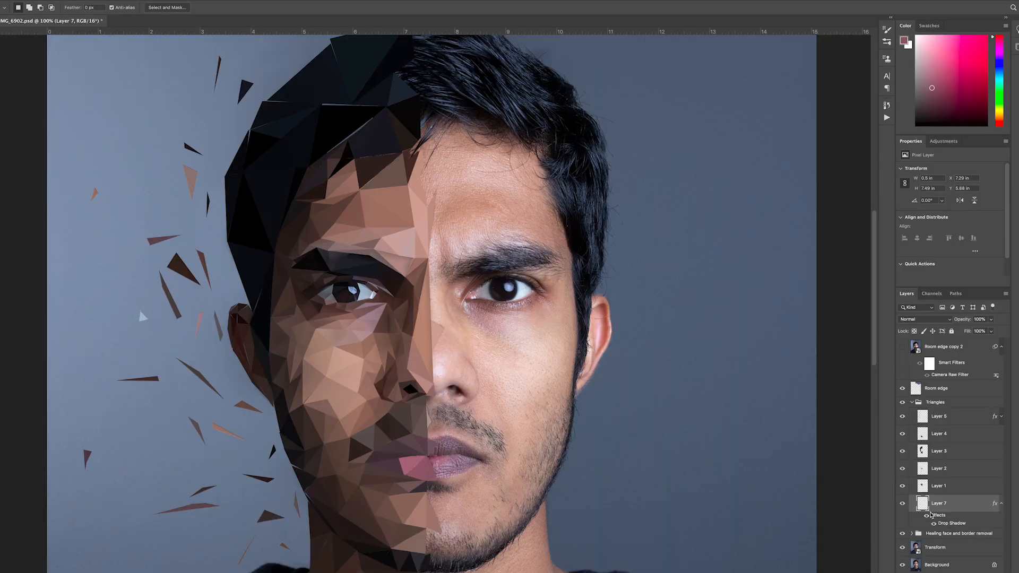
double_click(947, 523)
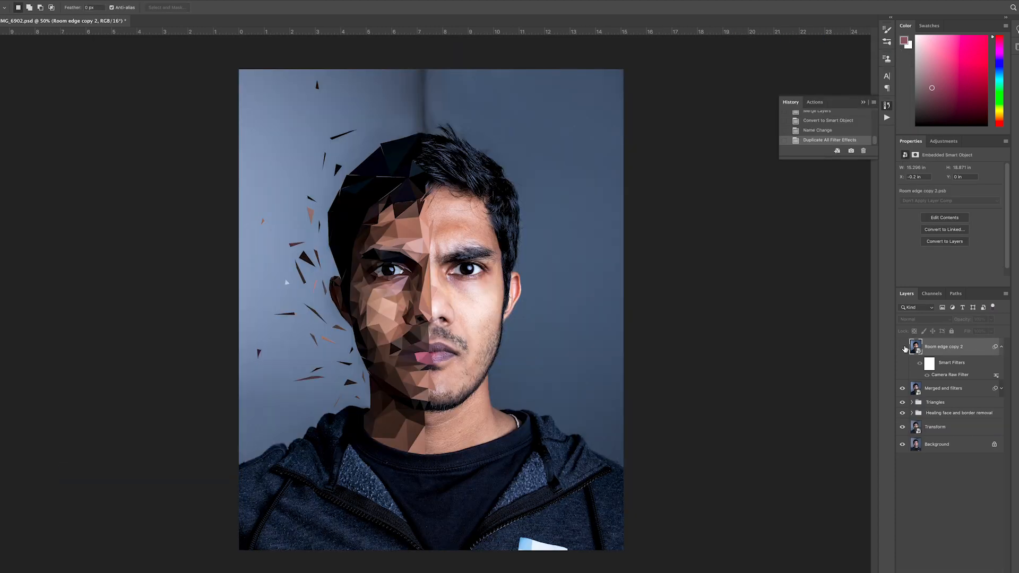
Compare the final image with the Room edge copy 2 layer hidden and shown
left_click(903, 348)
left_click(902, 348)
left_click(903, 348)
left_click(903, 349)
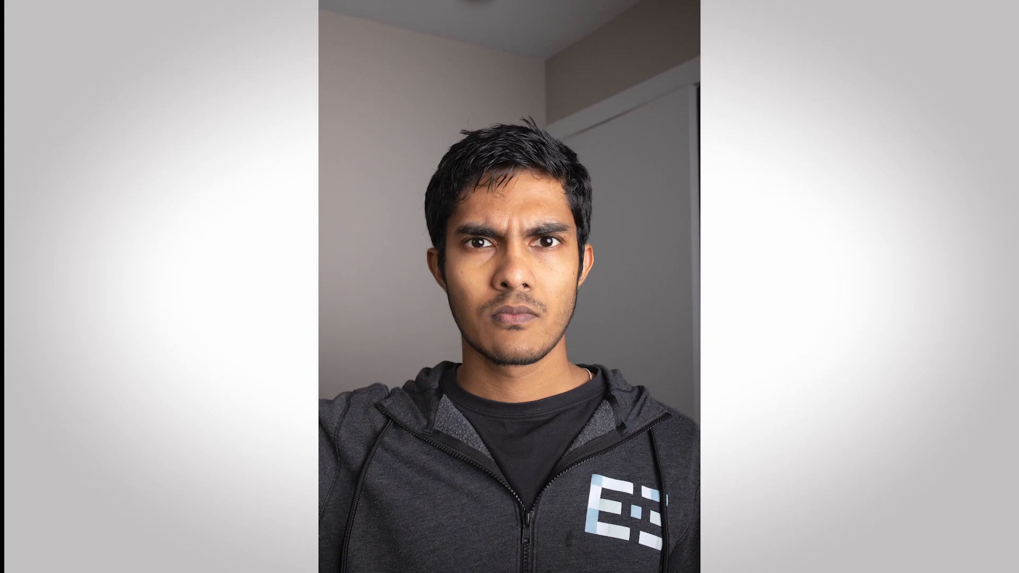